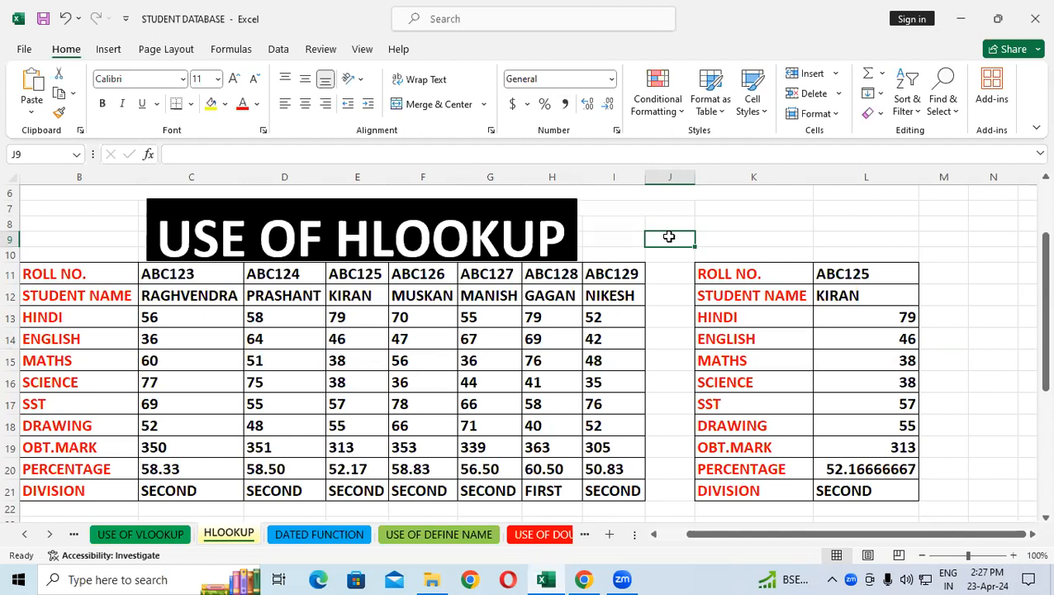
# Examine the row labels and marks in the student table beside the roll-number lookup table on the HLOOKUP sheet
pyautogui.click(717, 236)
pyautogui.click(670, 223)
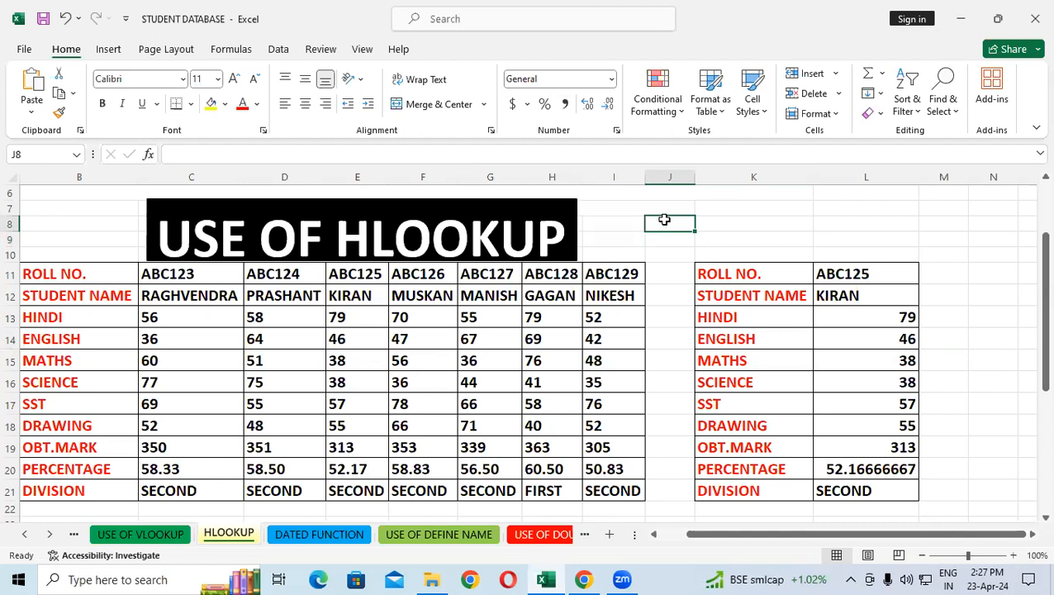
pyautogui.click(683, 270)
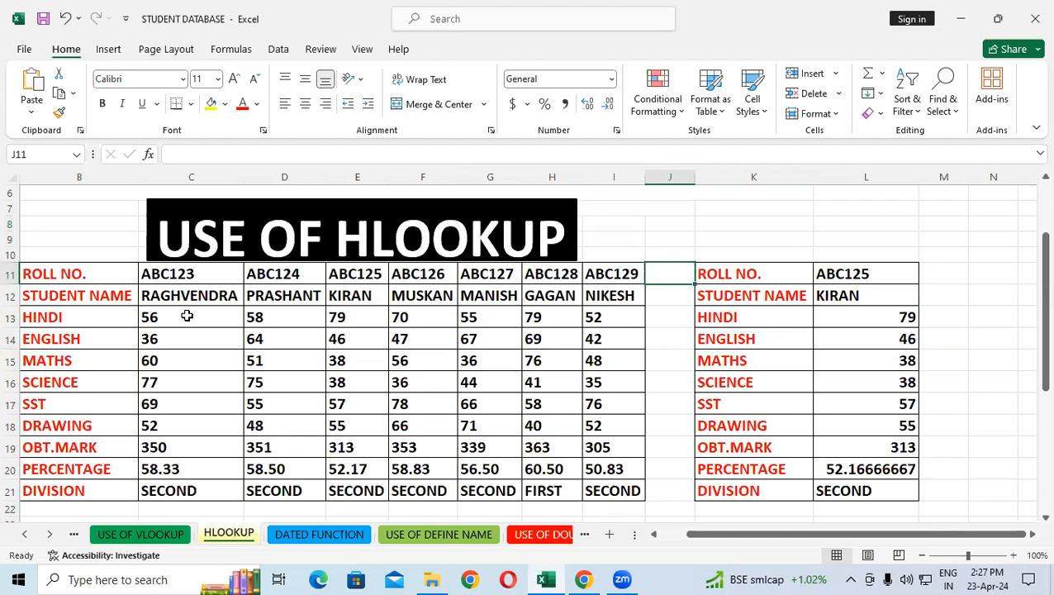
pyautogui.moveTo(97, 278); pyautogui.dragTo(91, 490)
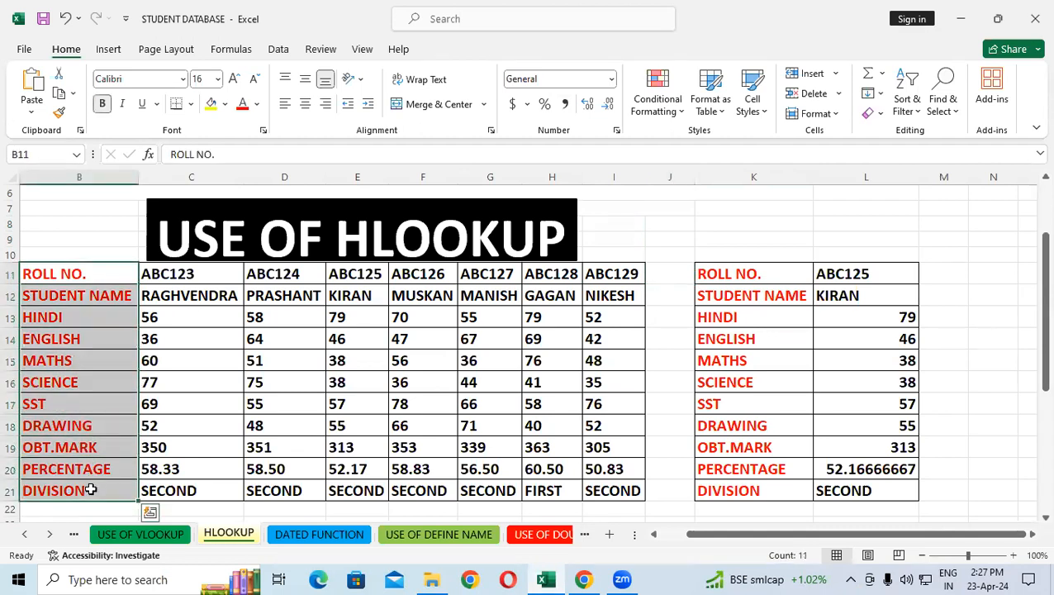
pyautogui.click(558, 448)
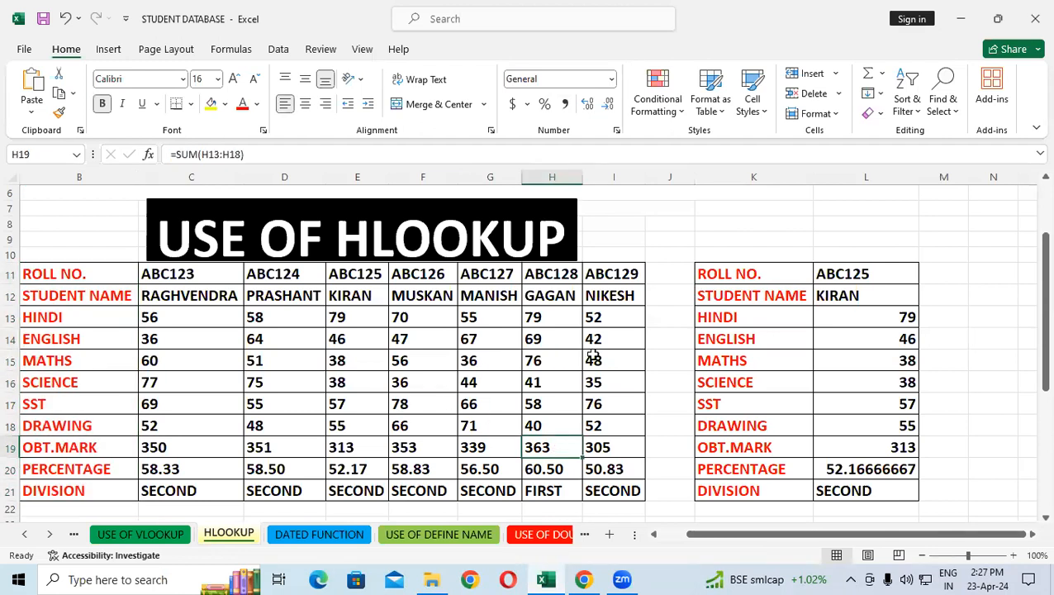
pyautogui.click(700, 341)
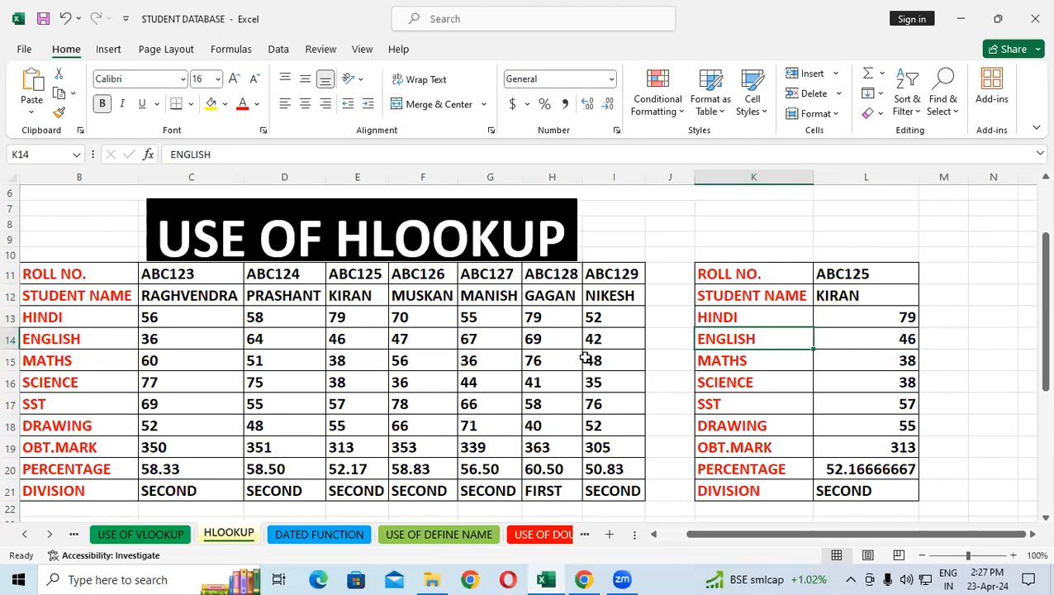
pyautogui.moveTo(302, 313); pyautogui.dragTo(296, 371)
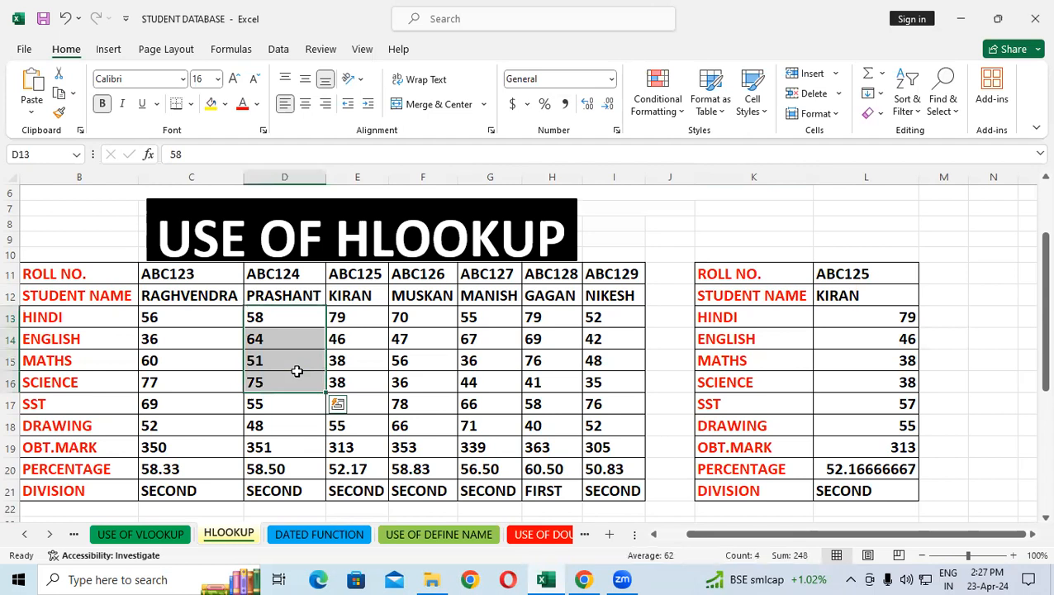
pyautogui.click(954, 283)
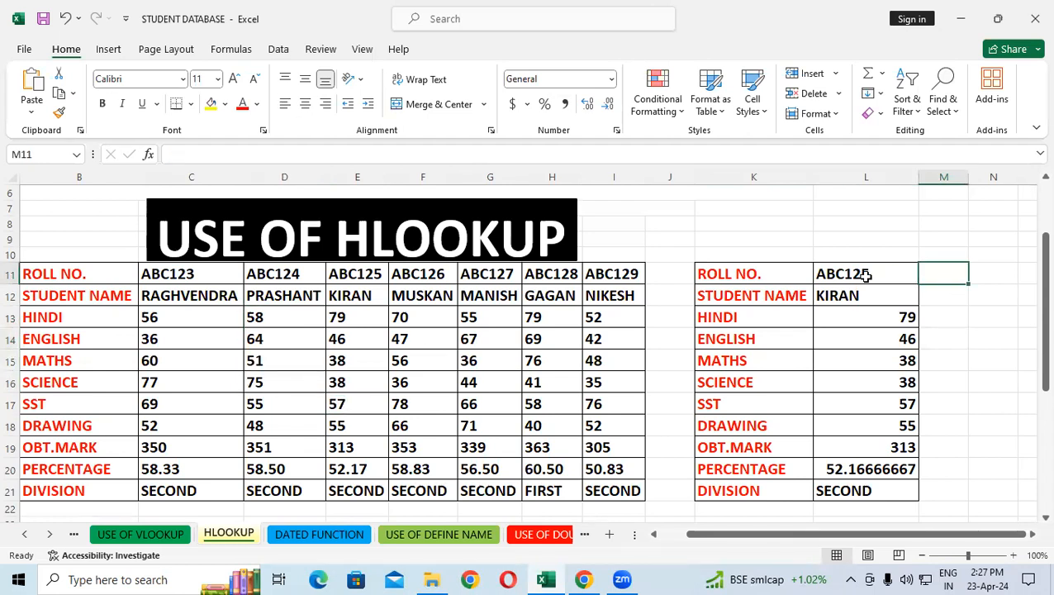
pyautogui.click(180, 293)
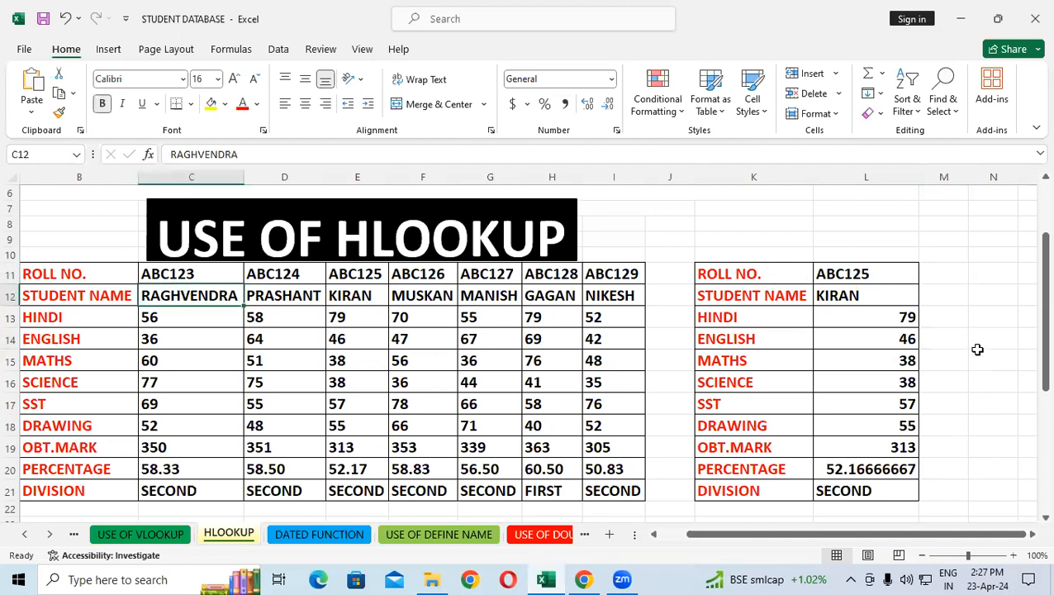
# Delete the contents of the lookup table's value cells L11:L21
pyautogui.moveTo(899, 272)
pyautogui.mouseDown()
pyautogui.moveTo(843, 382)
pyautogui.moveTo(904, 491)
pyautogui.mouseUp()
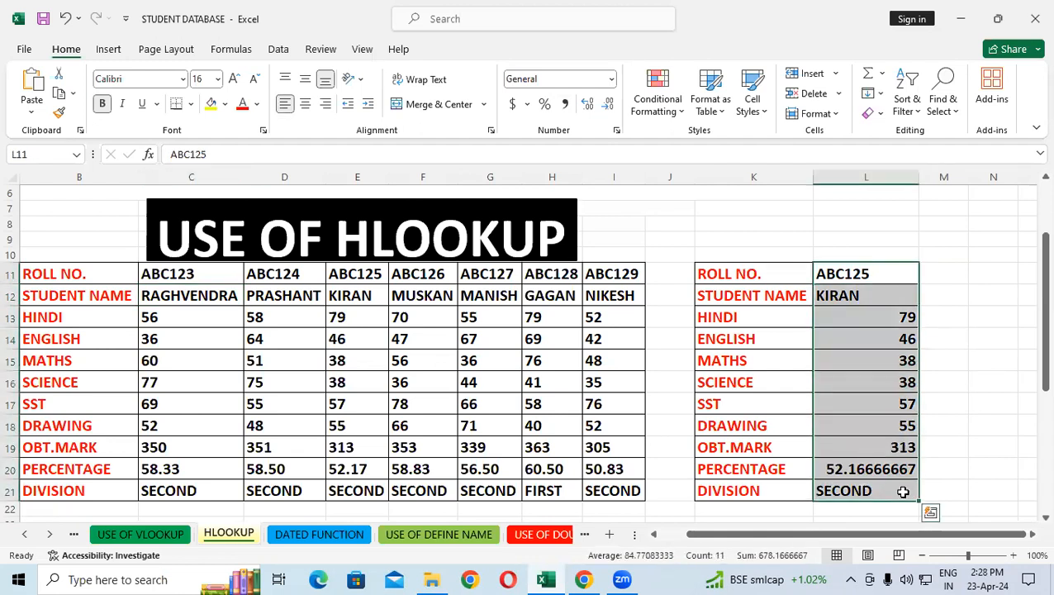
pyautogui.press('Delete')
pyautogui.click(966, 425)
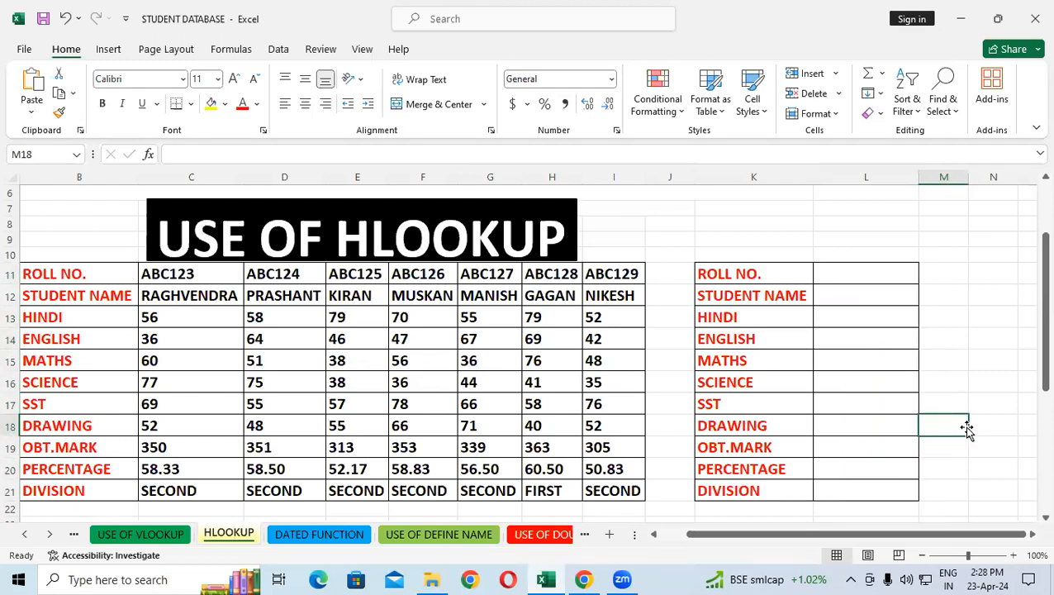
# Review the main table's roll numbers, names and subject marks, and the formulas for obtained marks, percentage and division
pyautogui.moveTo(178, 384); pyautogui.dragTo(467, 426)
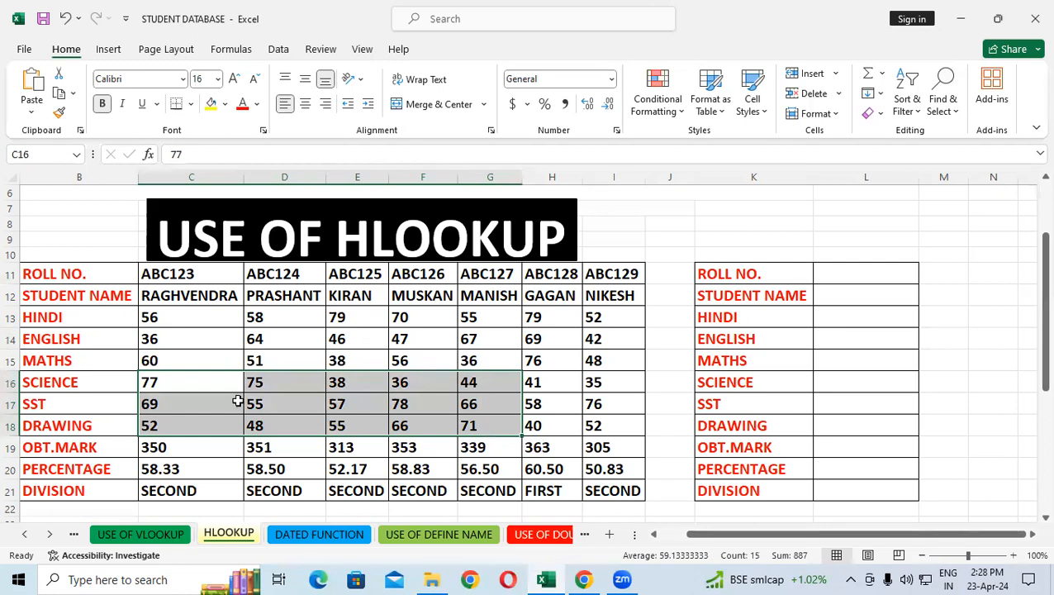
pyautogui.click(209, 343)
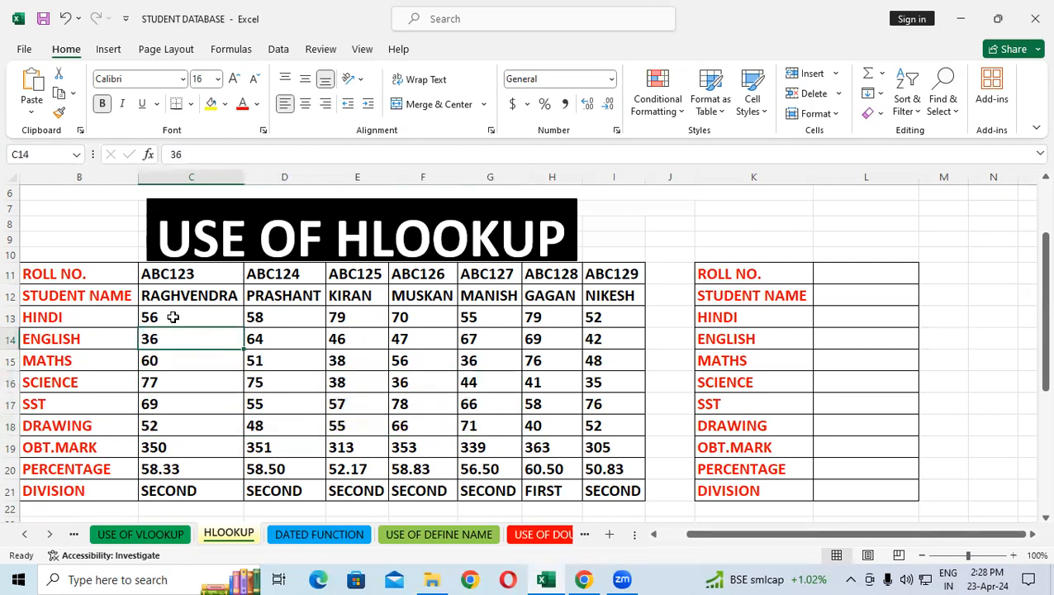
pyautogui.click(168, 276)
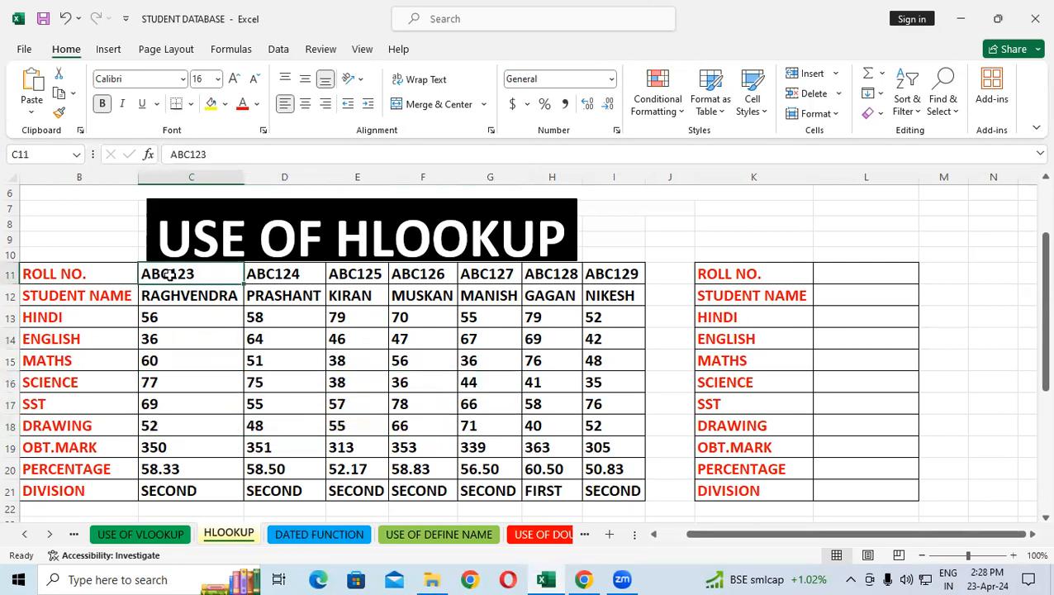
pyautogui.click(216, 299)
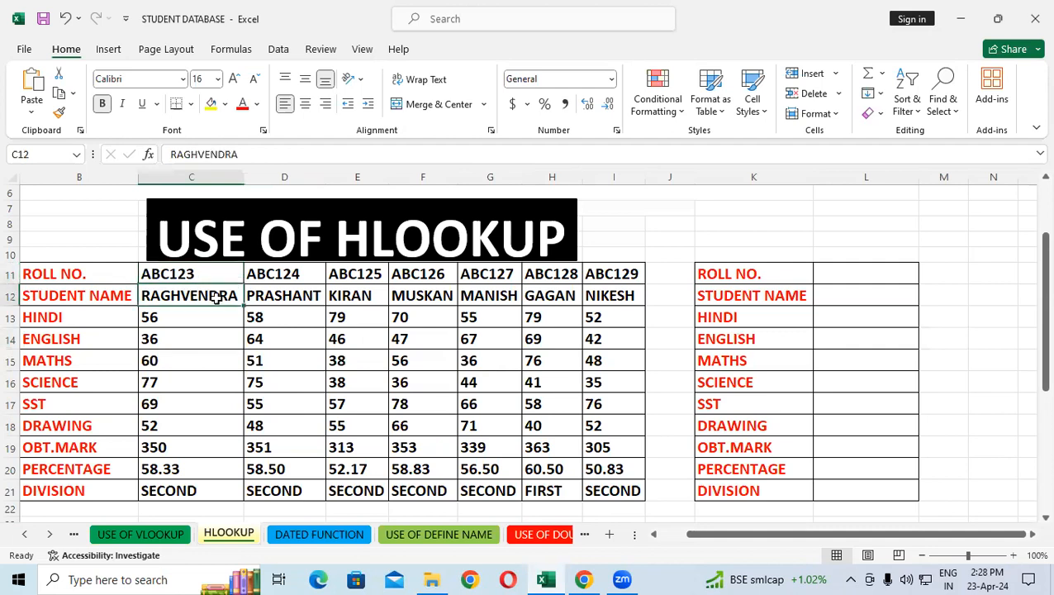
pyautogui.moveTo(200, 322); pyautogui.dragTo(641, 439)
pyautogui.moveTo(205, 447); pyautogui.dragTo(496, 447)
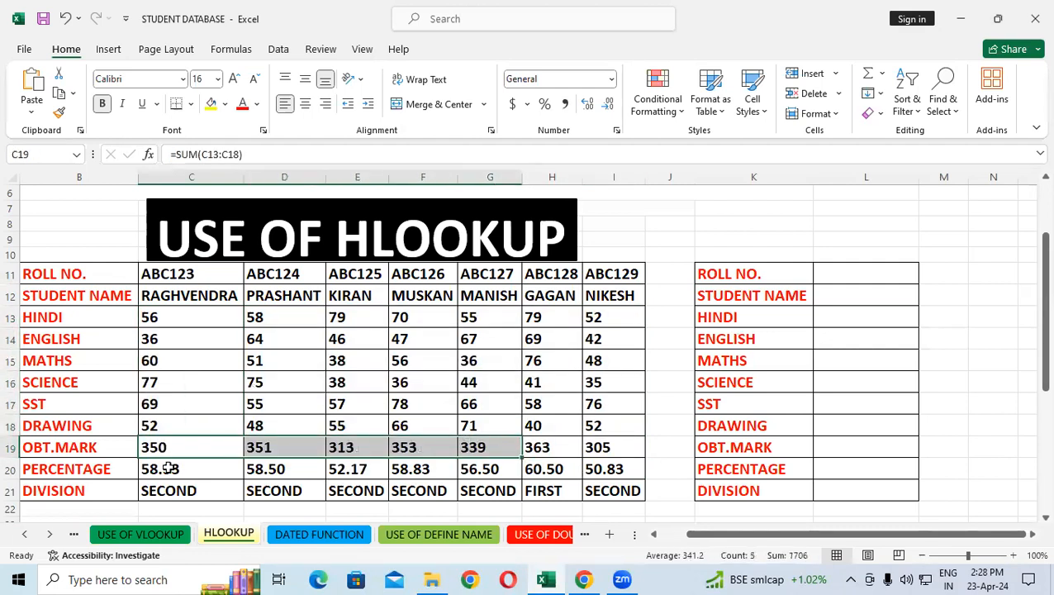
pyautogui.click(165, 469)
pyautogui.click(186, 495)
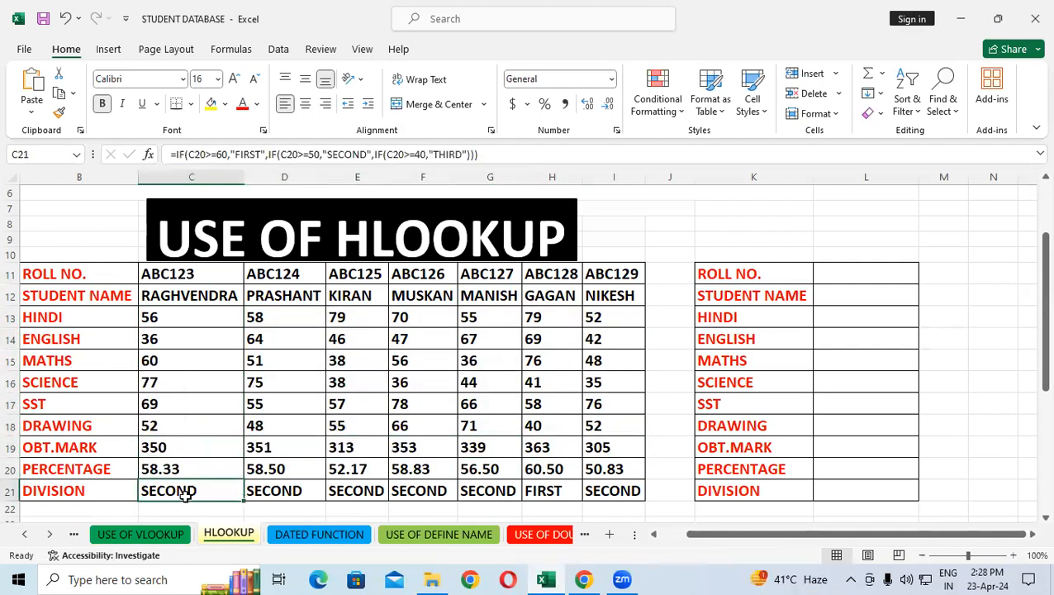
pyautogui.click(181, 400)
pyautogui.click(190, 471)
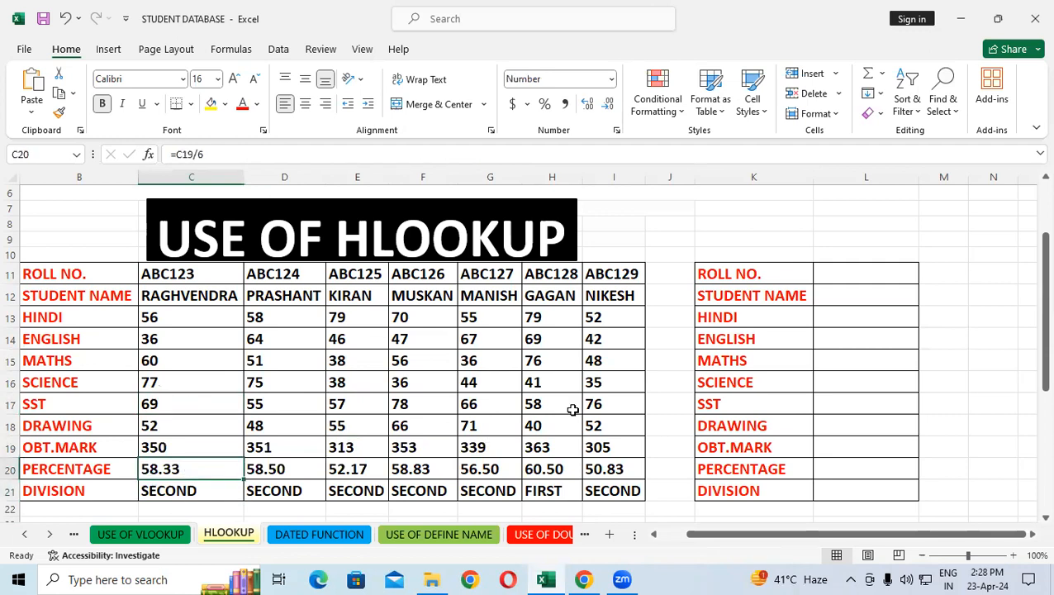
pyautogui.click(627, 401)
pyautogui.moveTo(208, 275); pyautogui.dragTo(625, 483)
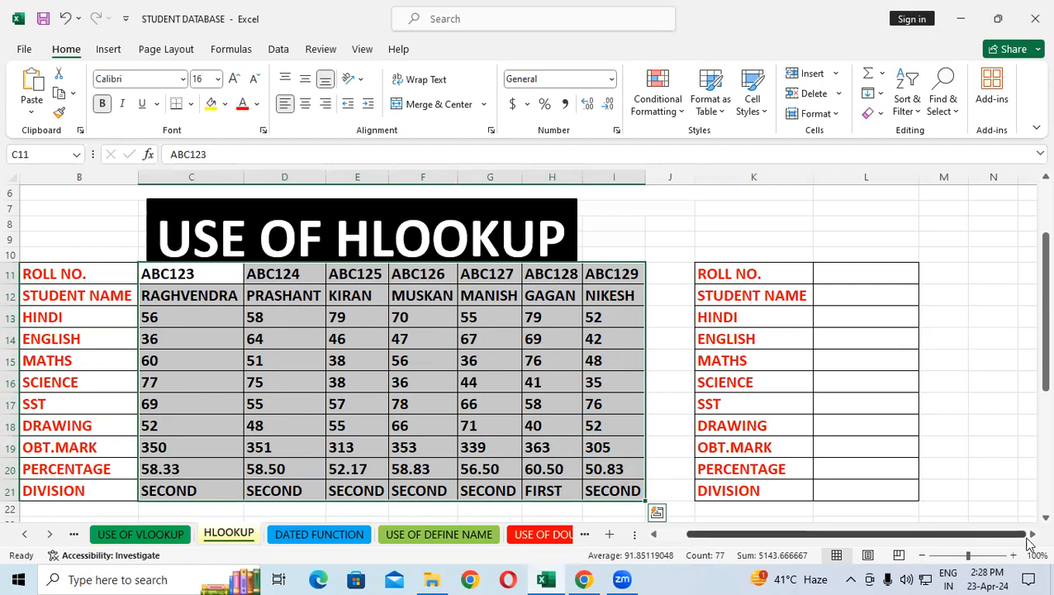
pyautogui.click(951, 381)
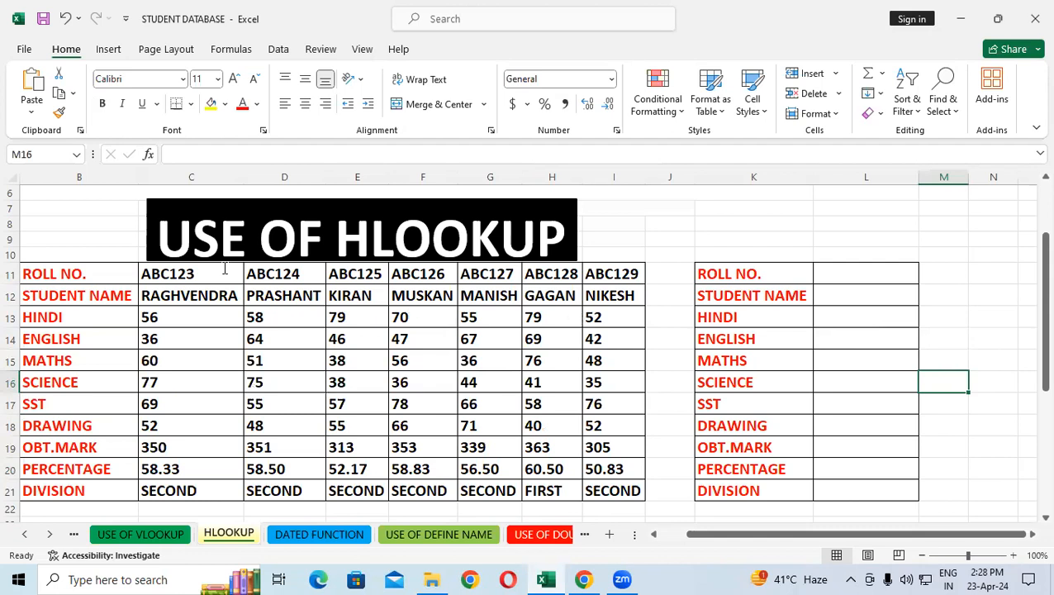
pyautogui.click(207, 331)
pyautogui.click(208, 258)
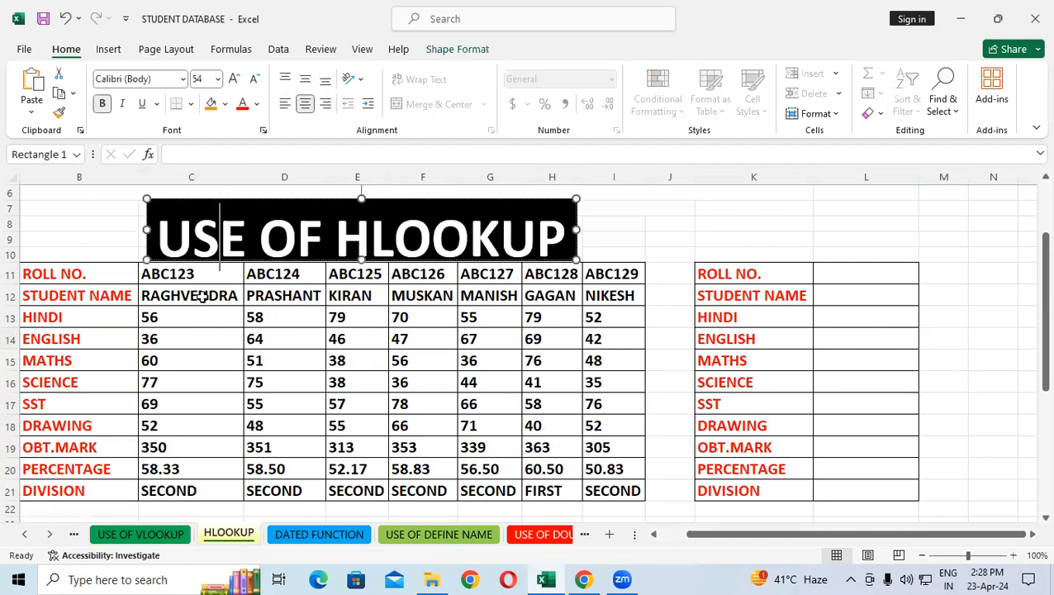
pyautogui.click(197, 337)
# Copy roll number ABC123 from C11 into the lookup table's ROLL NO. cell L11
pyautogui.click(142, 272)
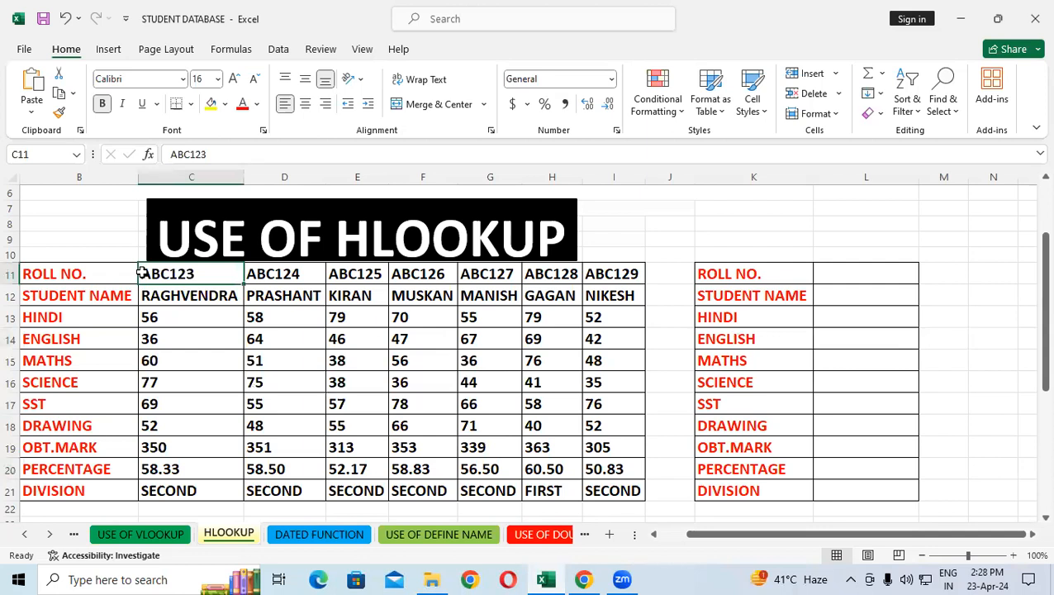
pyautogui.rightClick(142, 273)
pyautogui.click(185, 161)
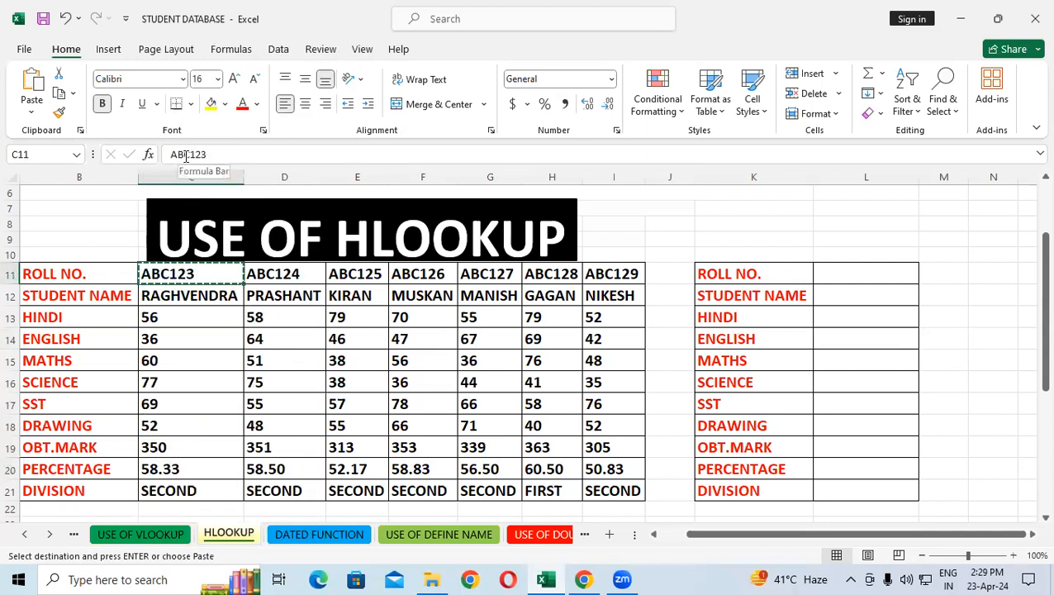
pyautogui.click(859, 275)
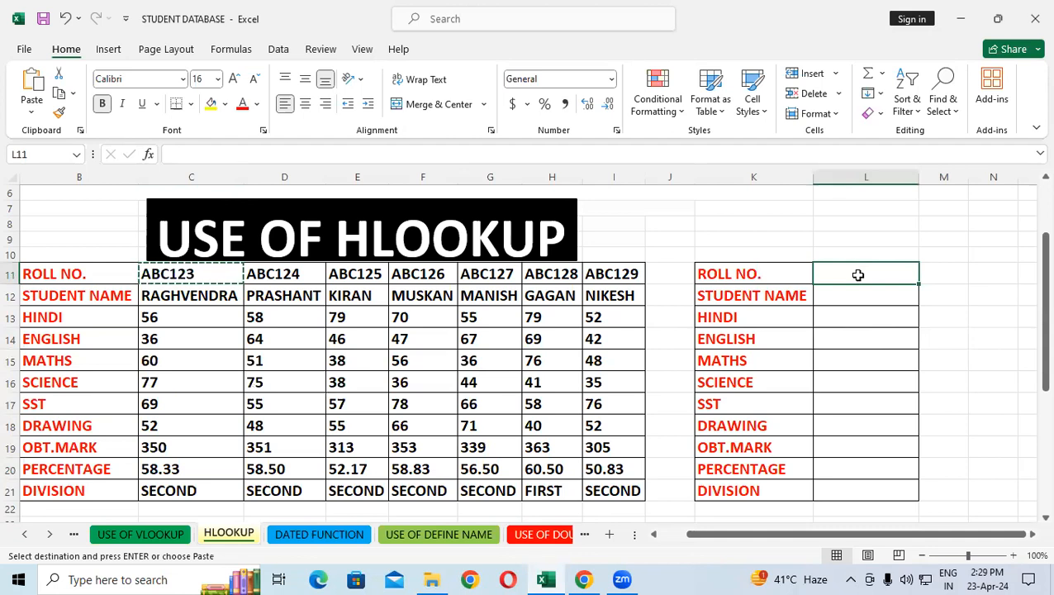
pyautogui.hotkey('ctrl', 'v')
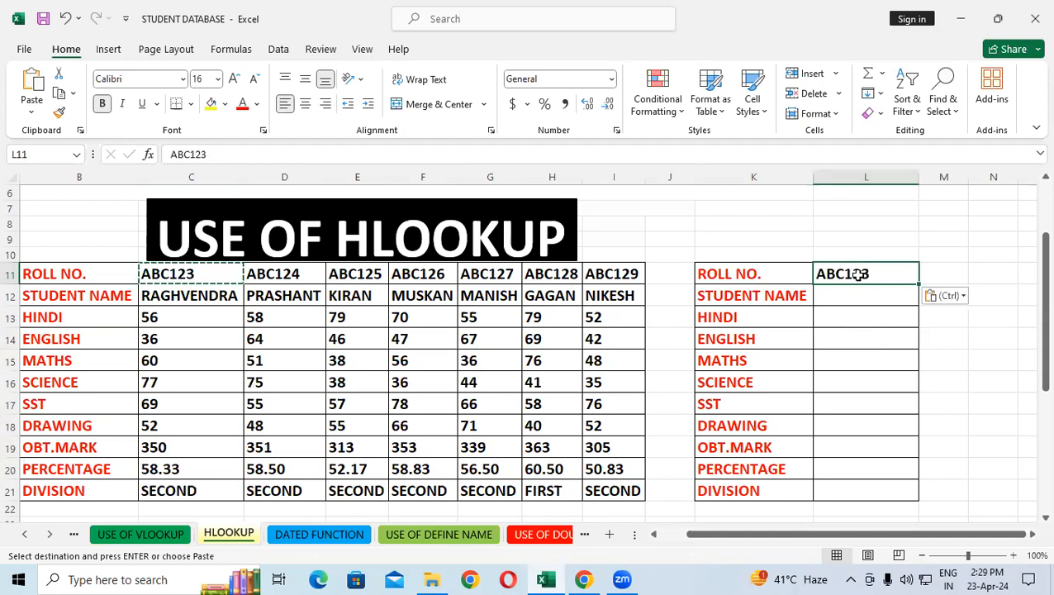
pyautogui.click(949, 385)
# Clear all contents and formatting from B11:M22, removing both student tables from the HLOOKUP sheet
pyautogui.moveTo(83, 273); pyautogui.dragTo(945, 505)
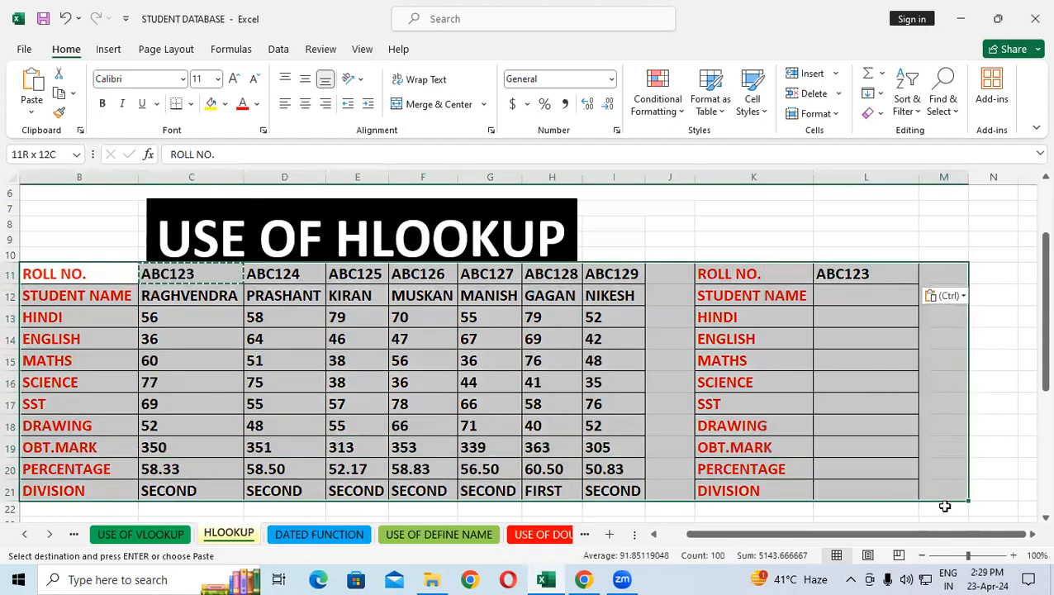
pyautogui.click(874, 113)
pyautogui.click(905, 134)
pyautogui.click(753, 238)
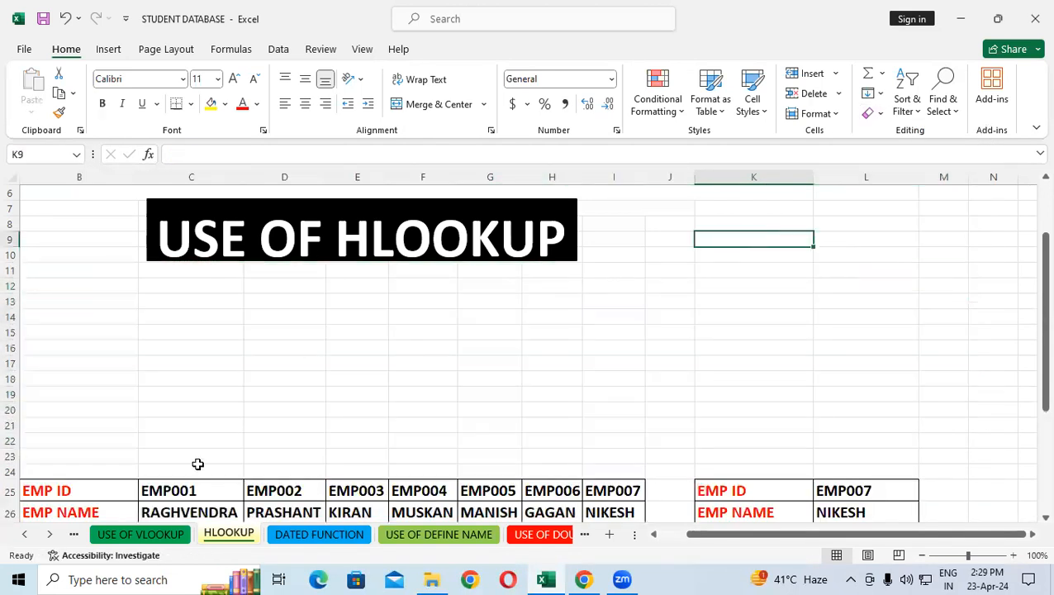
# Copy the header row B11:L11, from ROLL NO. to DIVISION, on the USE OF VLOOKUP sheet
pyautogui.click(162, 536)
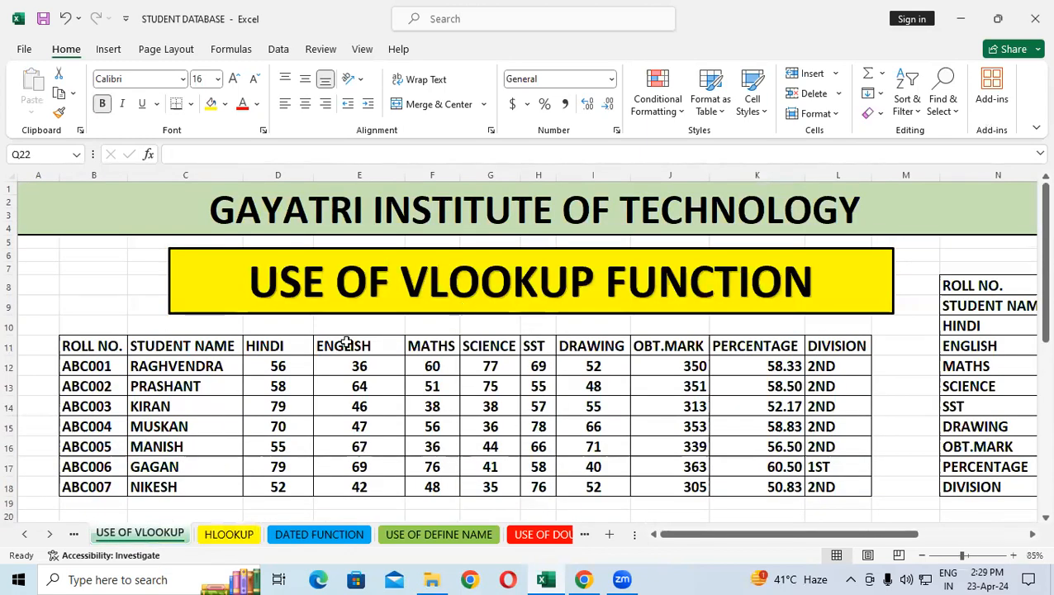
pyautogui.moveTo(109, 344); pyautogui.dragTo(826, 350)
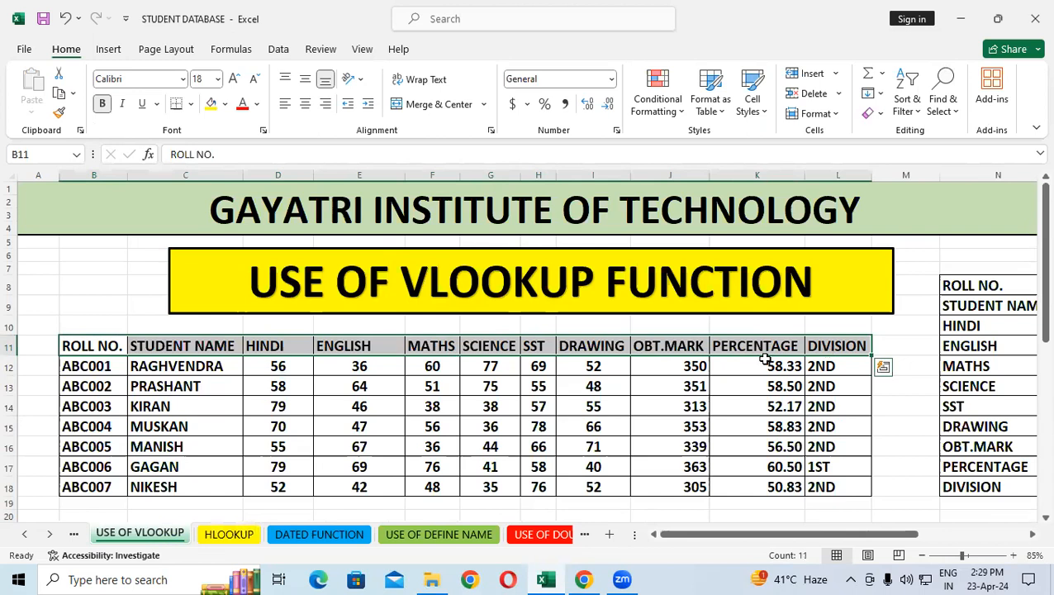
pyautogui.rightClick(691, 345)
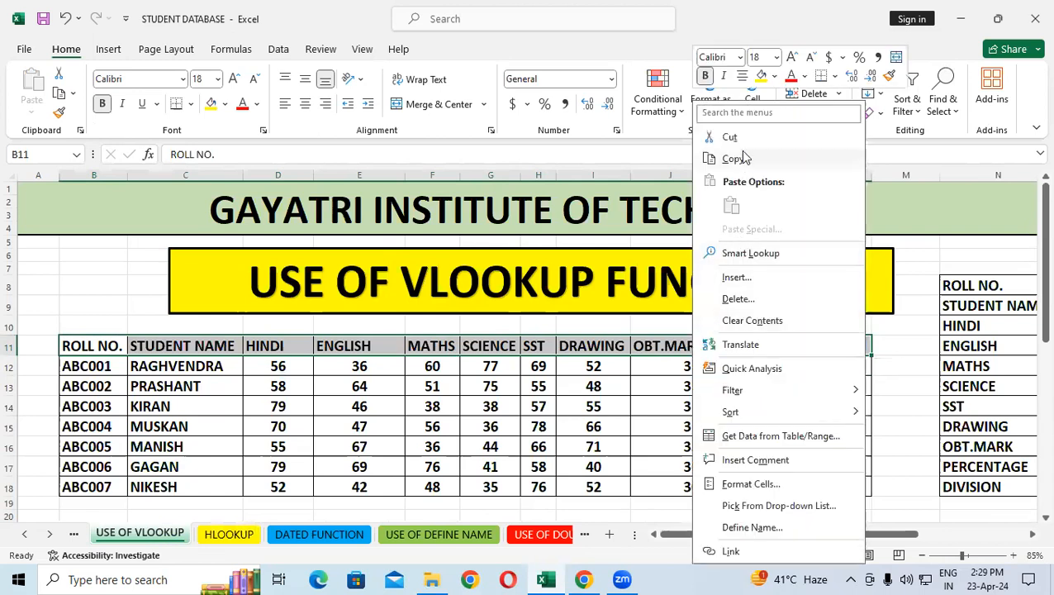
pyautogui.click(743, 158)
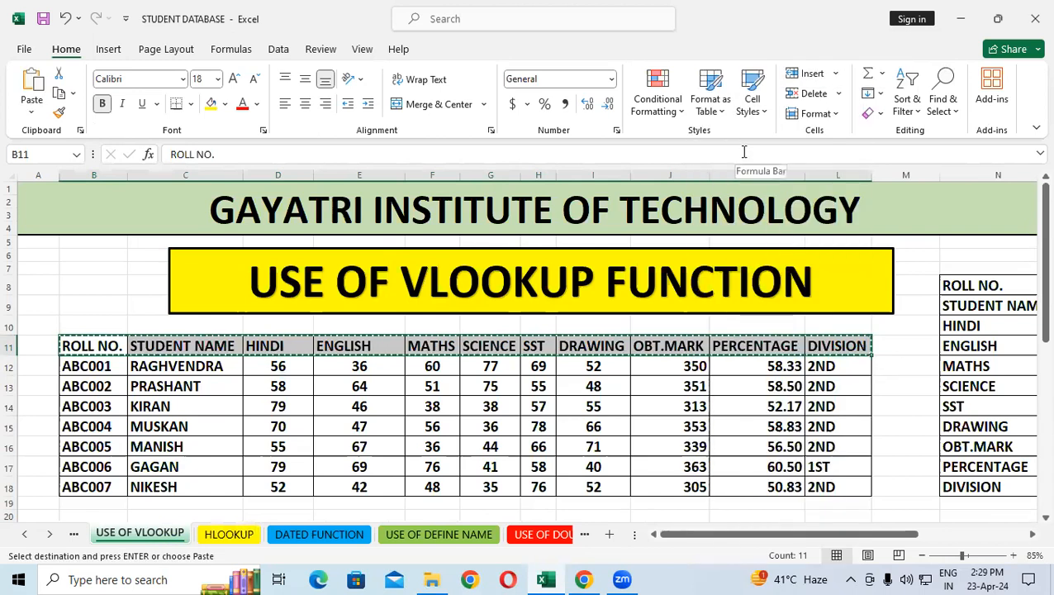
# Paste the copied headers transposed into column B of the HLOOKUP sheet, starting at B11
pyautogui.click(229, 535)
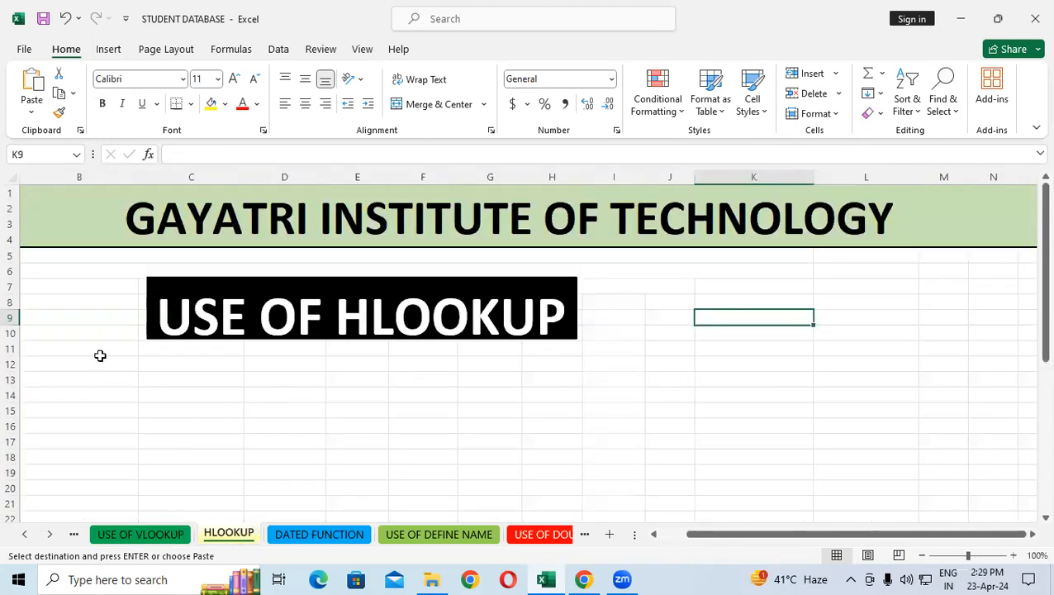
pyautogui.click(97, 347)
pyautogui.rightClick(97, 355)
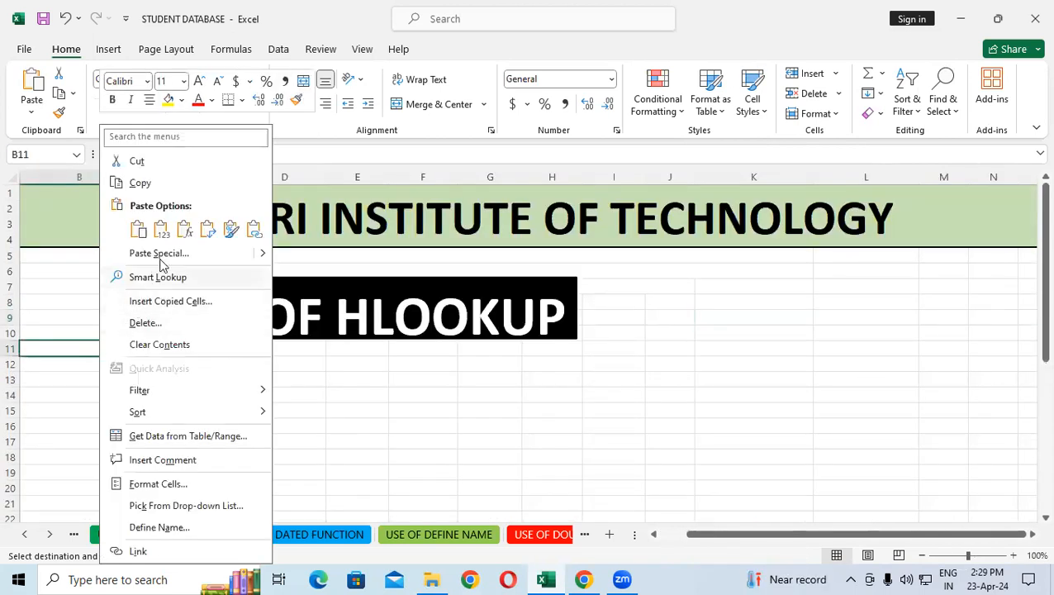
pyautogui.click(163, 260)
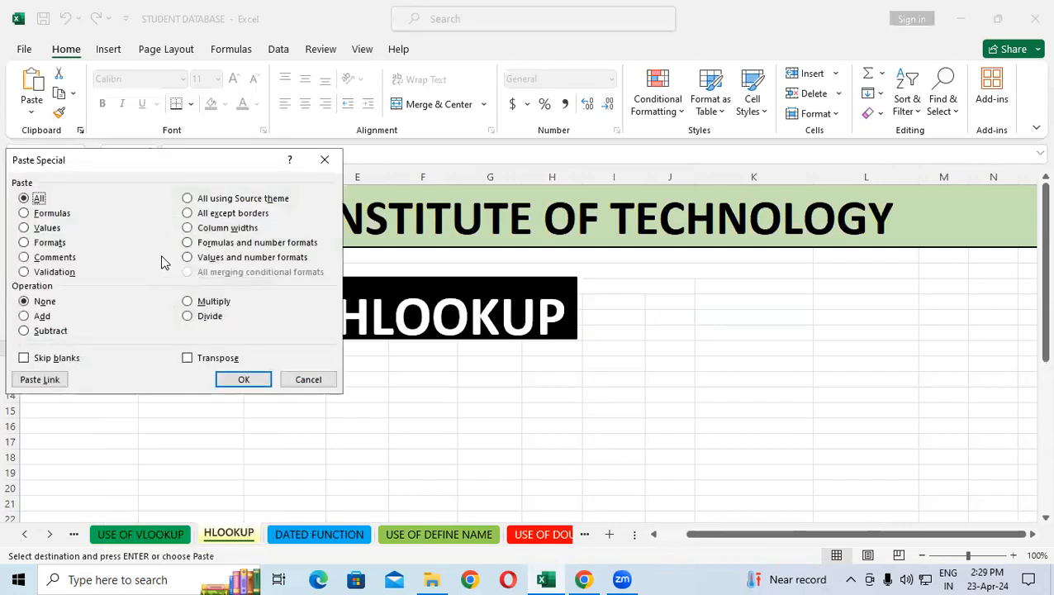
pyautogui.click(206, 363)
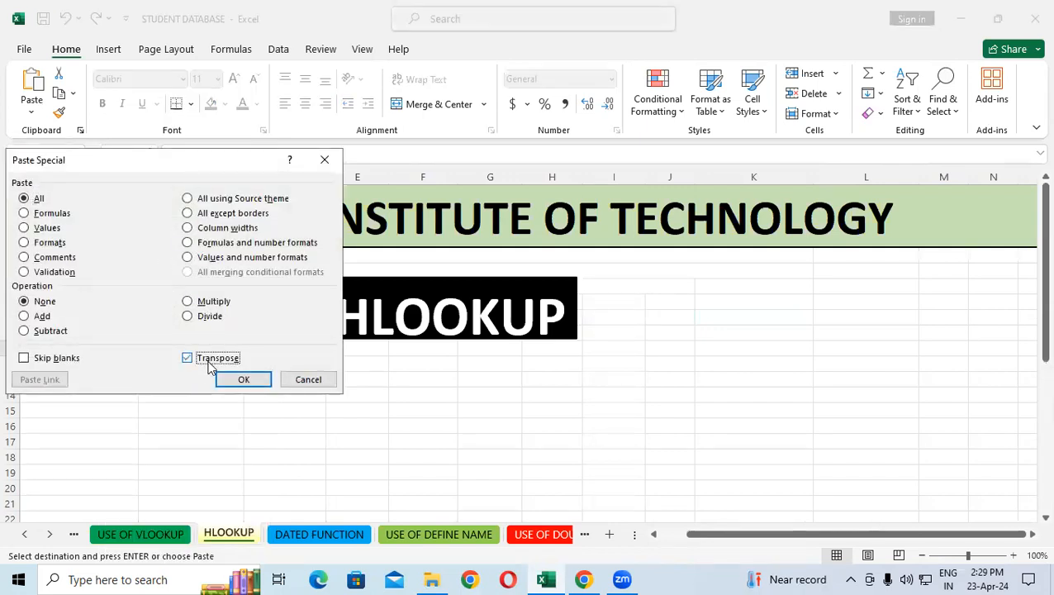
pyautogui.click(248, 379)
pyautogui.click(376, 447)
pyautogui.scroll(-2, 376, 447)
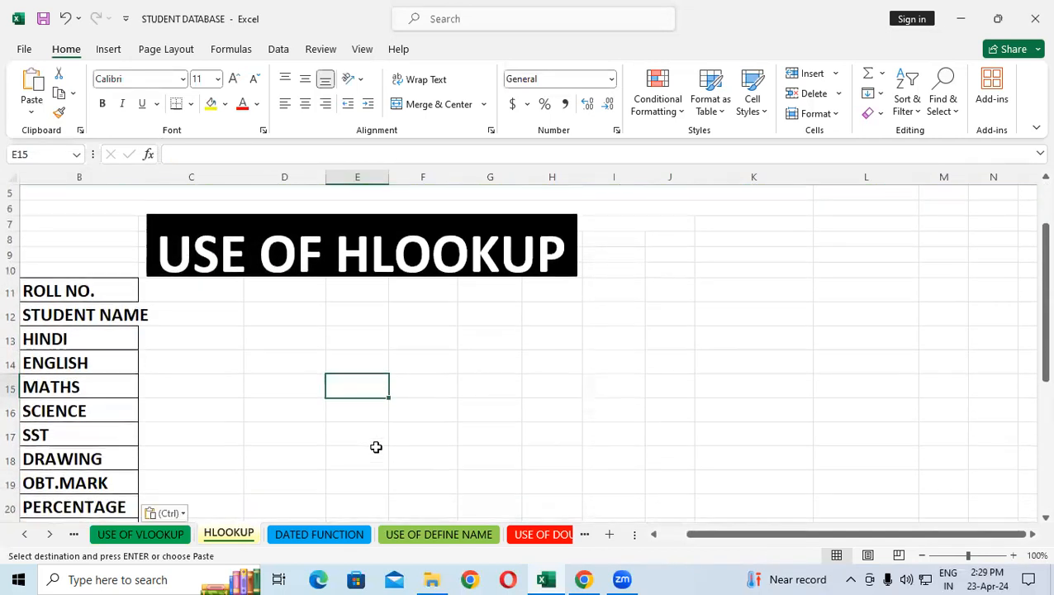
pyautogui.scroll(-2, 376, 447)
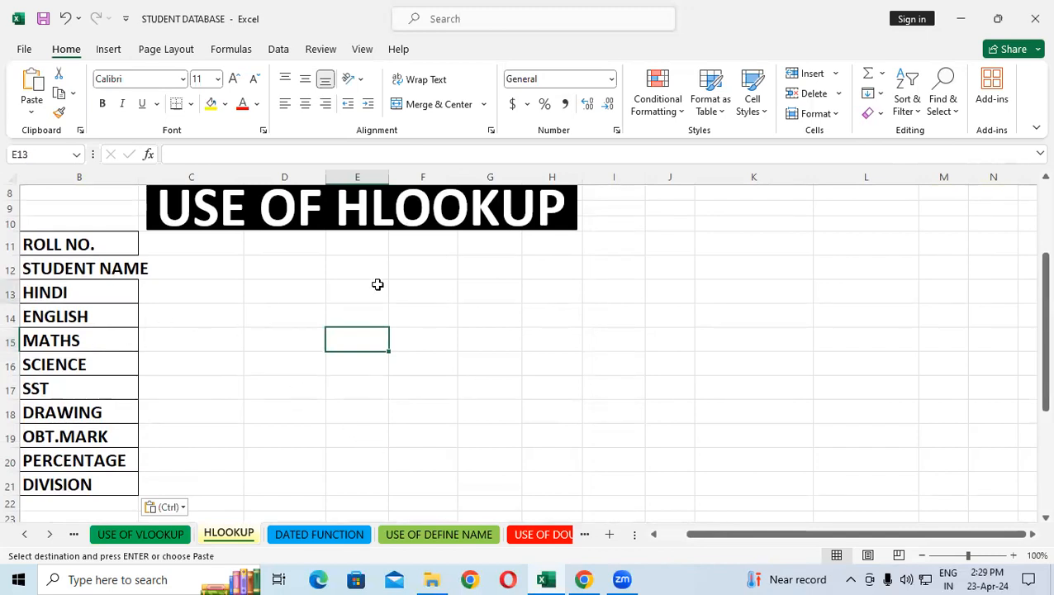
pyautogui.moveTo(245, 246); pyautogui.dragTo(592, 280)
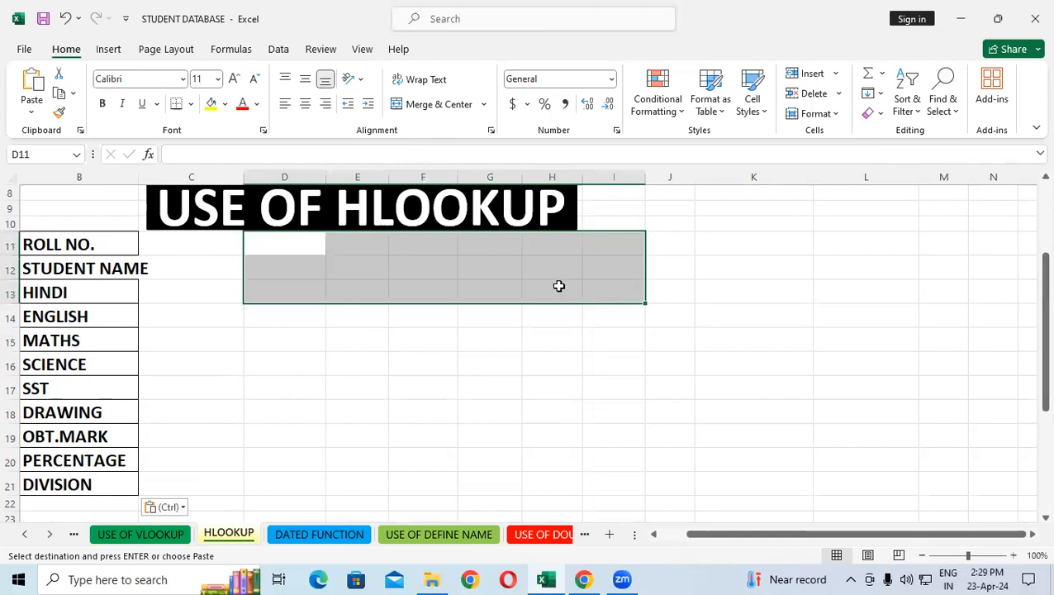
pyautogui.moveTo(418, 274); pyautogui.dragTo(431, 345)
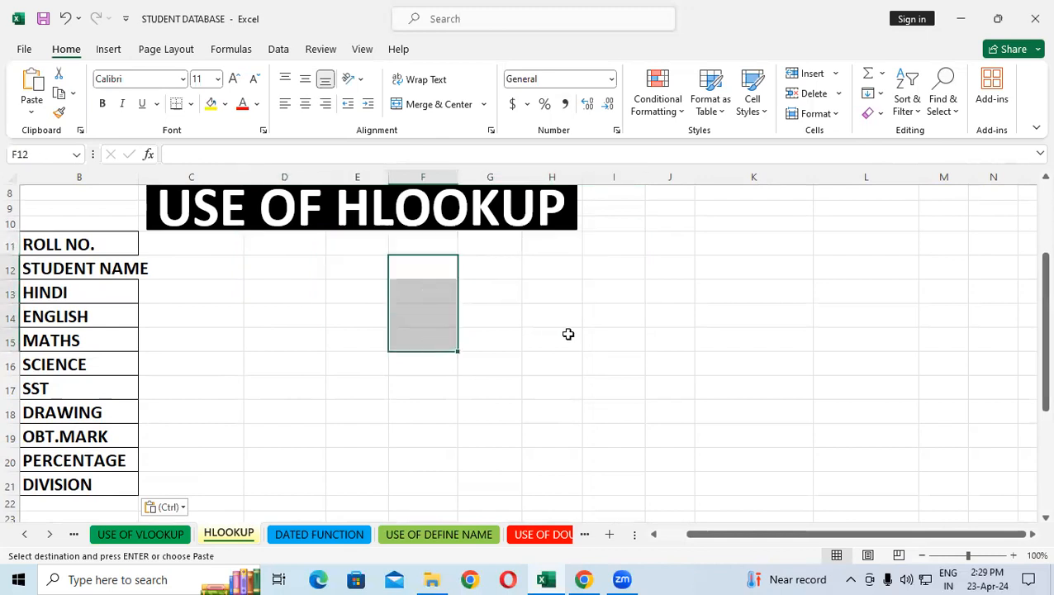
pyautogui.click(568, 334)
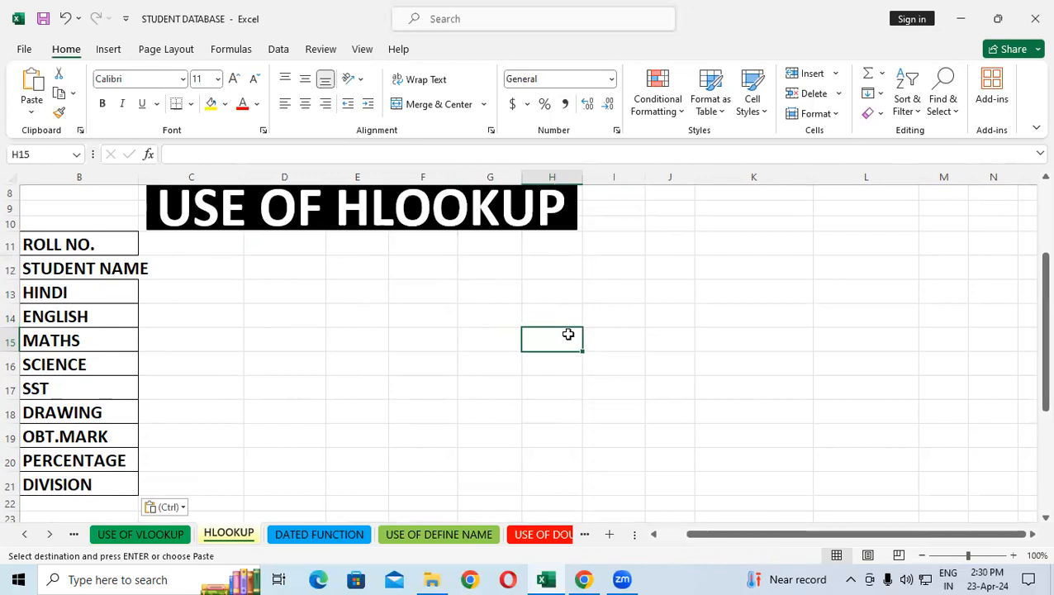
# Widen column B on the HLOOKUP sheet so the STUDENT NAME label fits inside its cell
pyautogui.moveTo(141, 177); pyautogui.dragTo(158, 176)
pyautogui.click(256, 355)
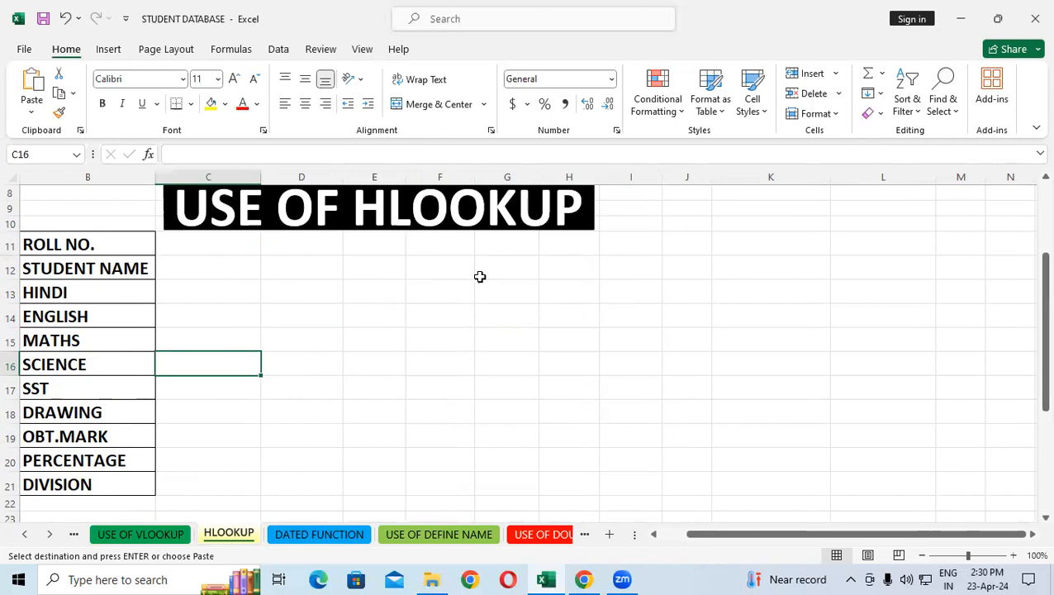
# Copy the roll numbers in B12:B18 on the USE OF VLOOKUP sheet
pyautogui.click(137, 534)
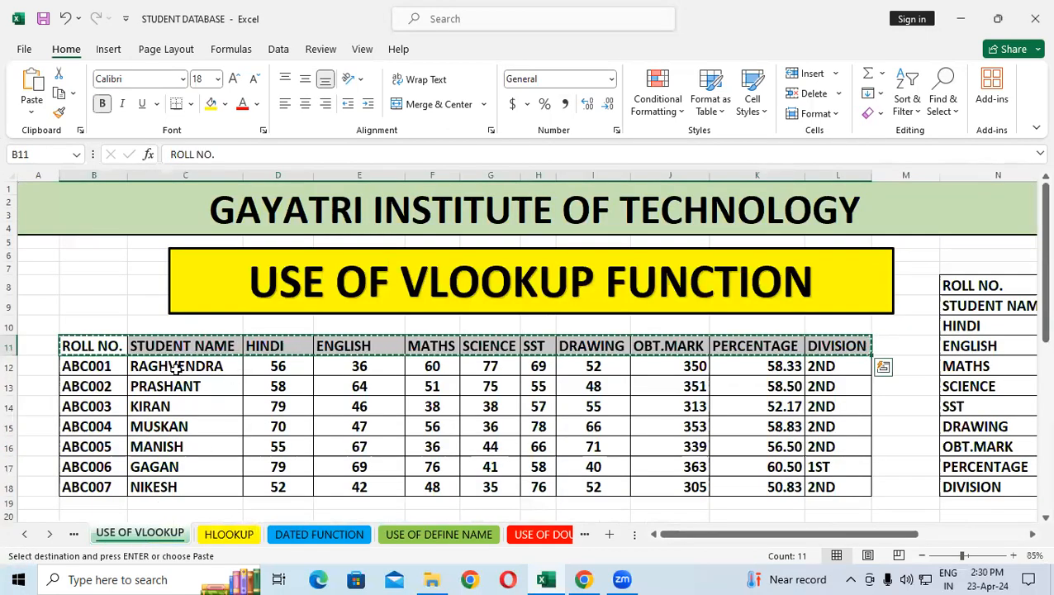
pyautogui.moveTo(111, 365); pyautogui.dragTo(99, 490)
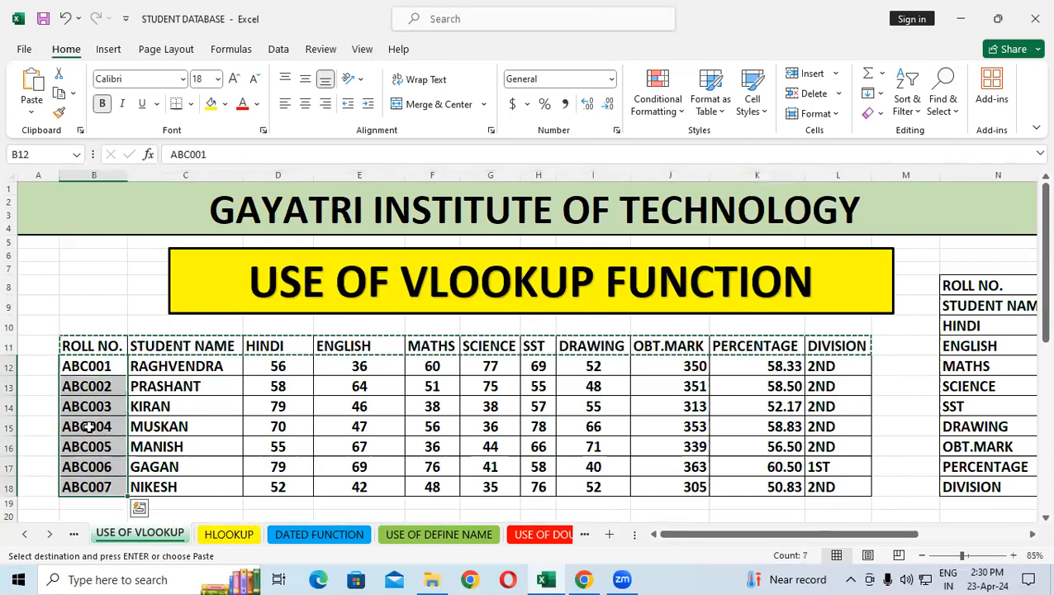
pyautogui.rightClick(90, 424)
pyautogui.click(131, 159)
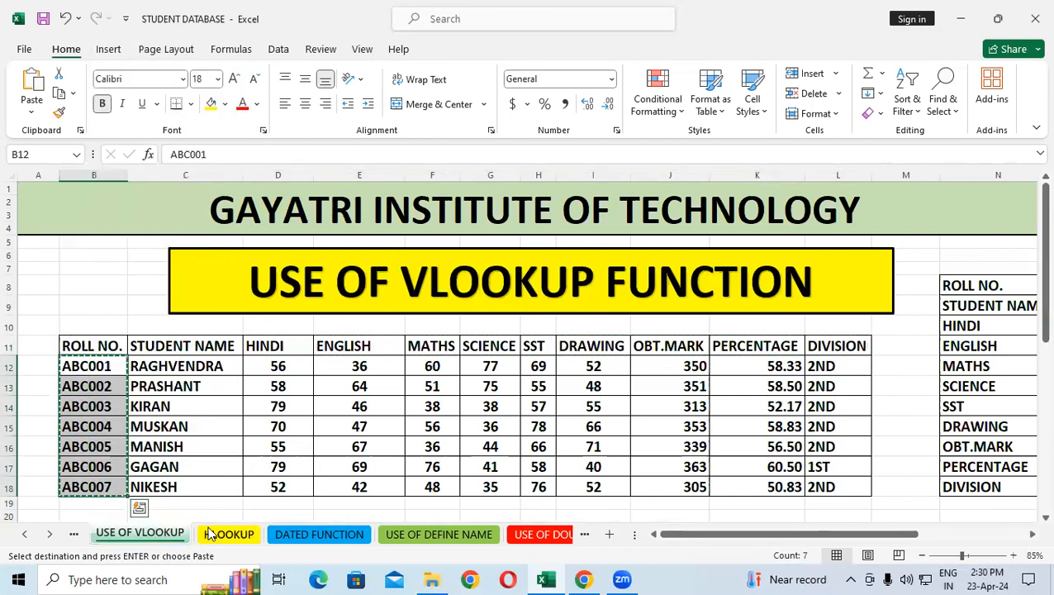
# Paste the copied roll numbers transposed into row 11 of the HLOOKUP sheet, starting at C11
pyautogui.click(229, 533)
pyautogui.click(169, 240)
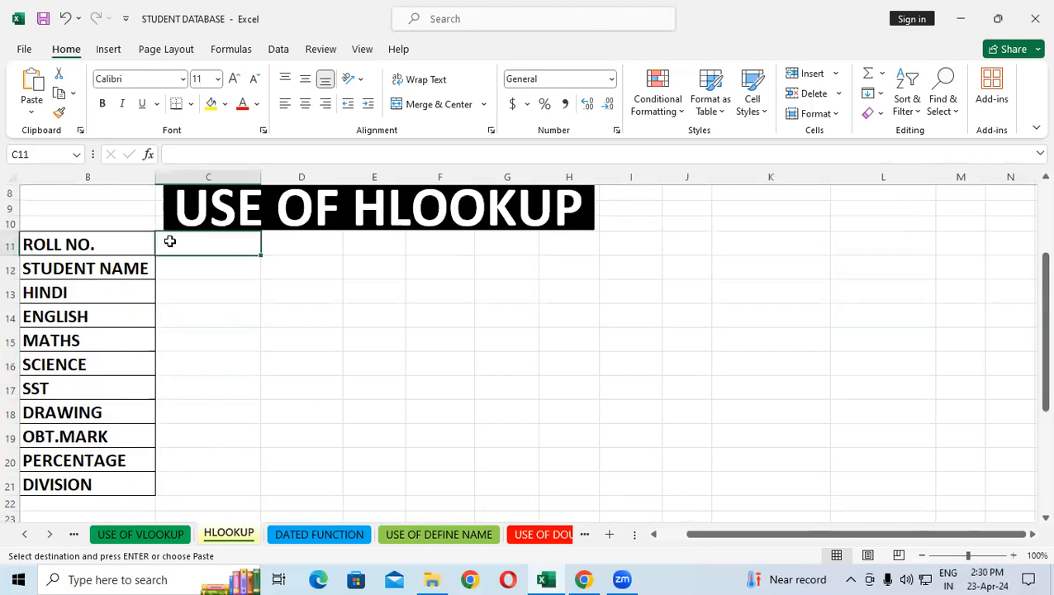
pyautogui.rightClick(169, 240)
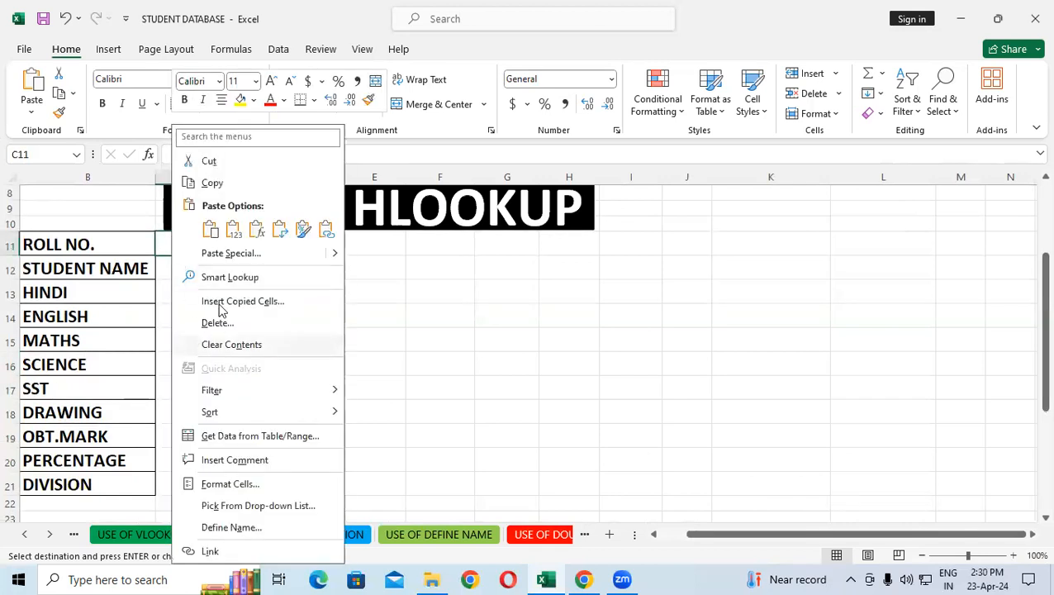
pyautogui.click(239, 254)
pyautogui.click(248, 360)
pyautogui.click(323, 384)
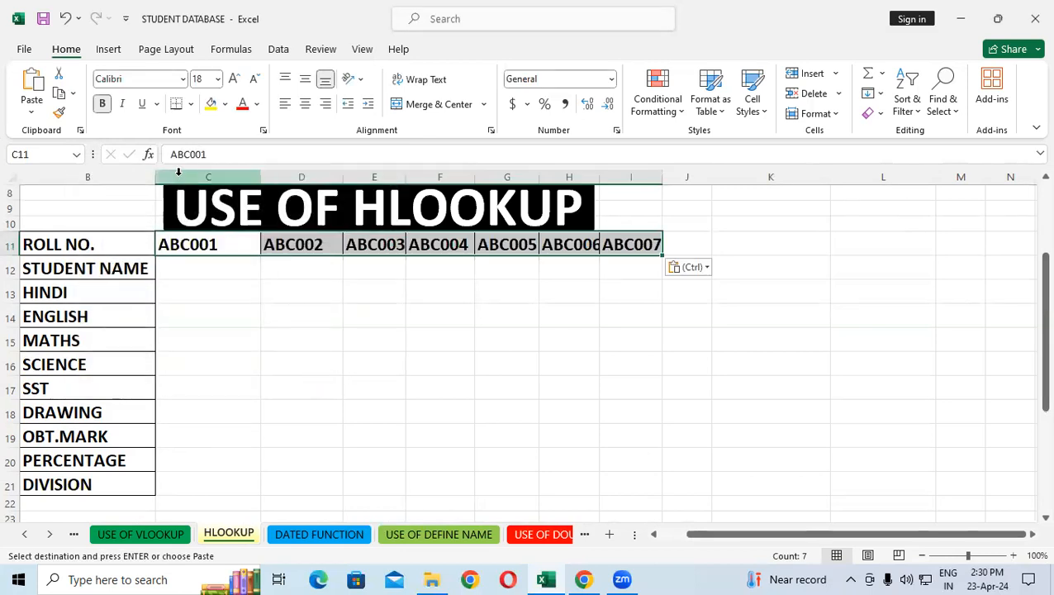
# AutoFit the widths of columns C to I on the HLOOKUP sheet to their contents
pyautogui.moveTo(179, 180); pyautogui.dragTo(661, 191)
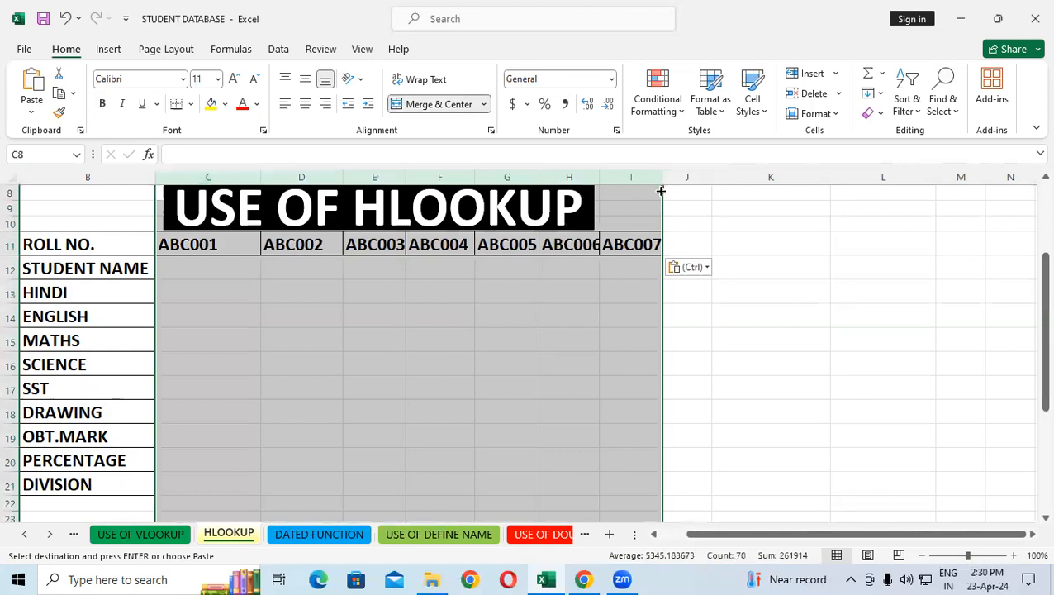
pyautogui.doubleClick(659, 175)
pyautogui.click(932, 360)
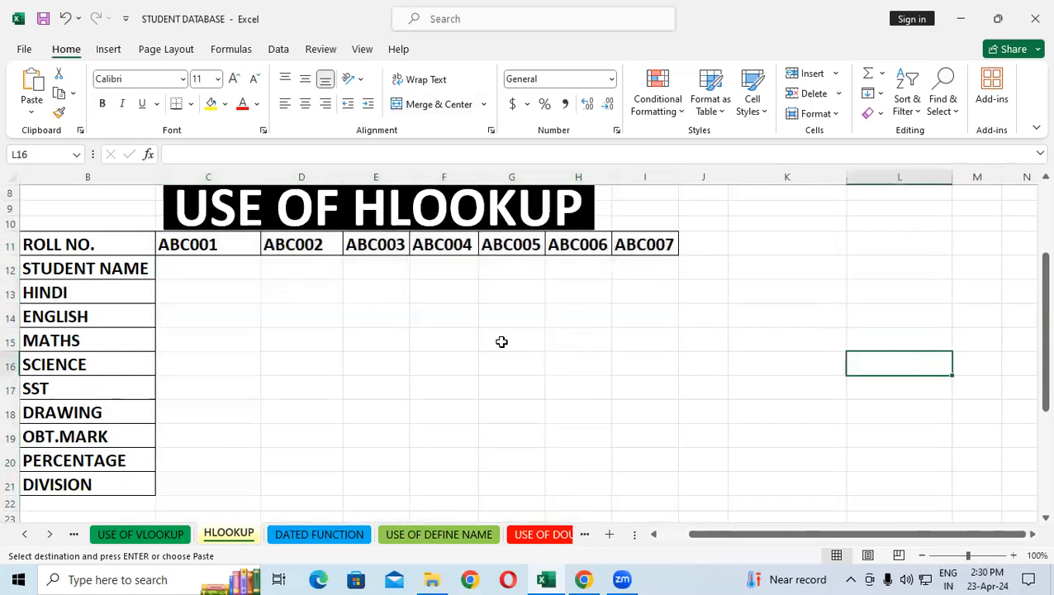
# Copy the STUDENT NAME entries in C12:C18 on the USE OF VLOOKUP sheet
pyautogui.click(111, 533)
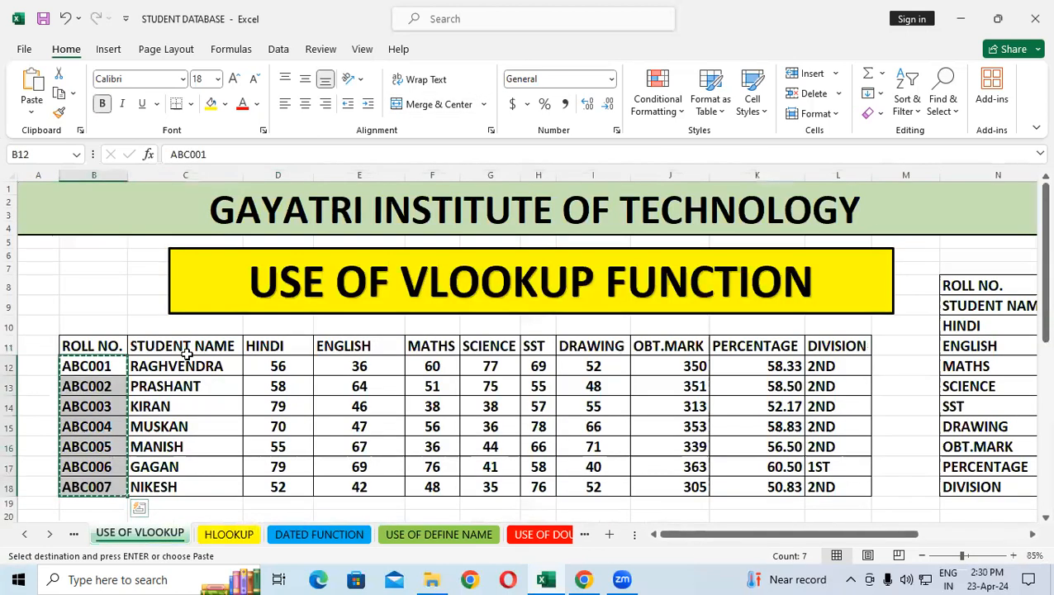
pyautogui.moveTo(180, 368); pyautogui.dragTo(189, 483)
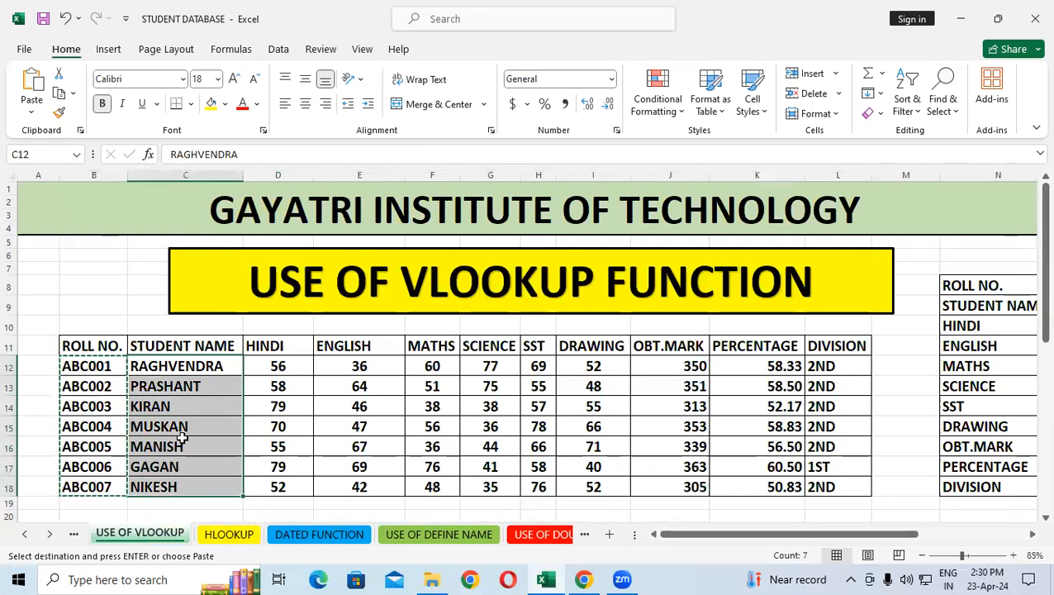
pyautogui.rightClick(186, 433)
pyautogui.click(221, 158)
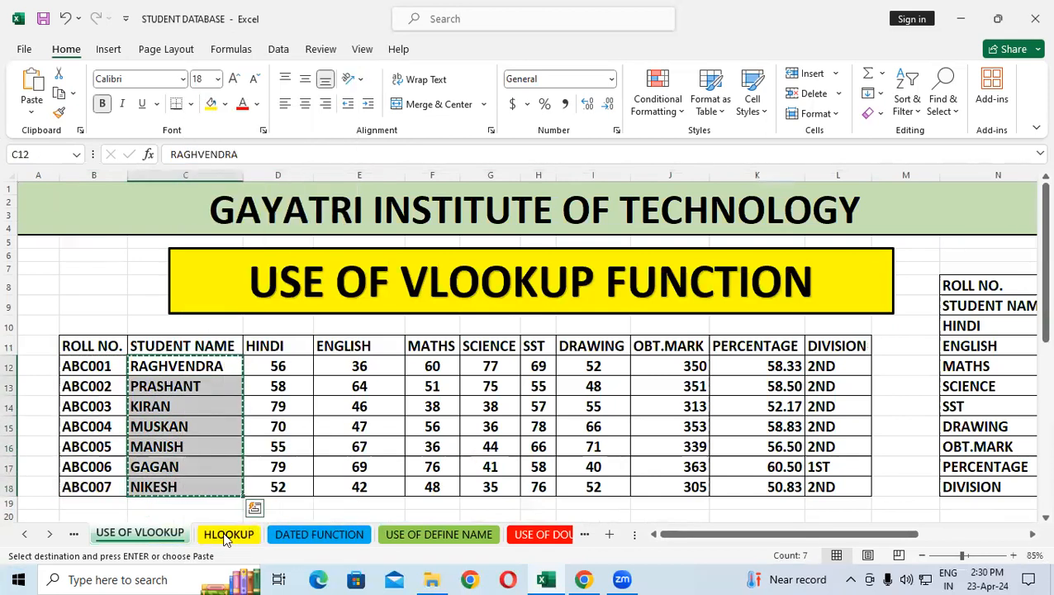
# Paste the copied student names transposed into the STUDENT NAME row of the HLOOKUP sheet, starting at C12
pyautogui.click(229, 534)
pyautogui.click(211, 274)
pyautogui.rightClick(213, 273)
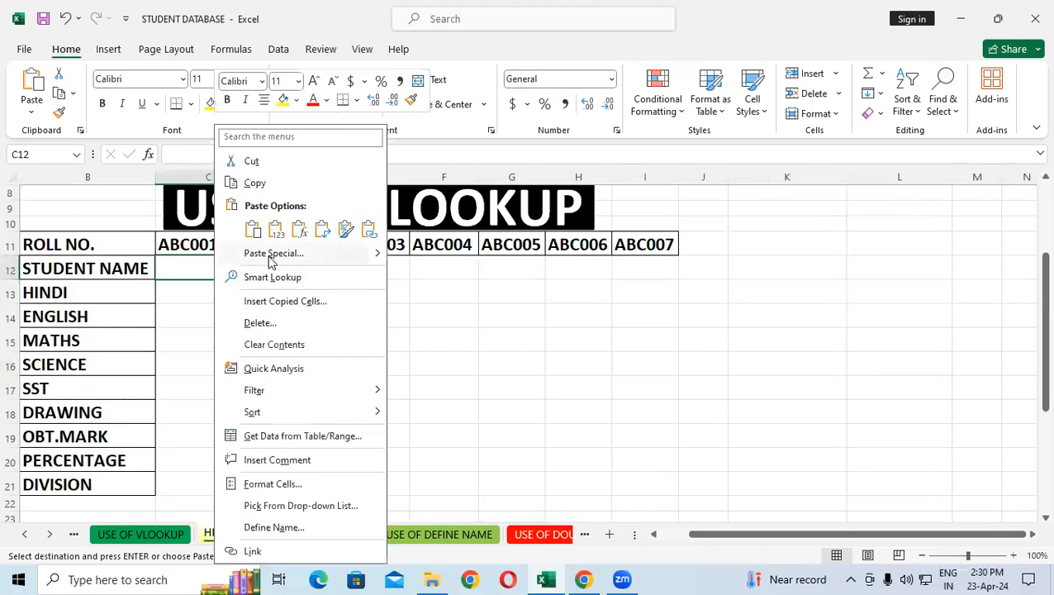
pyautogui.click(273, 253)
pyautogui.click(299, 350)
pyautogui.click(342, 371)
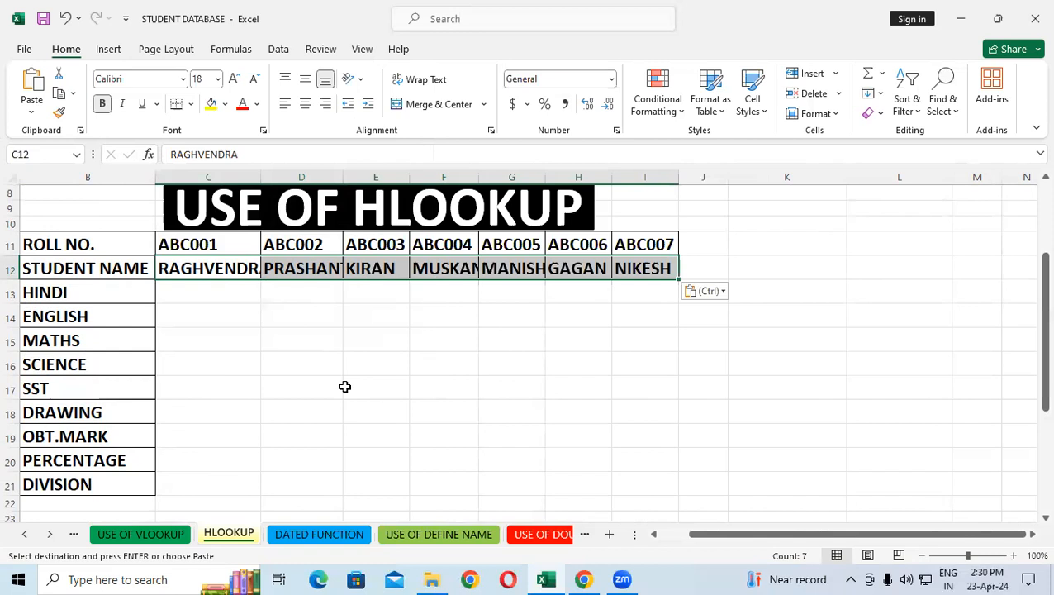
# Copy the HINDI marks in D12:D18 on the USE OF VLOOKUP sheet
pyautogui.click(165, 535)
pyautogui.moveTo(275, 367); pyautogui.dragTo(272, 486)
pyautogui.rightClick(276, 435)
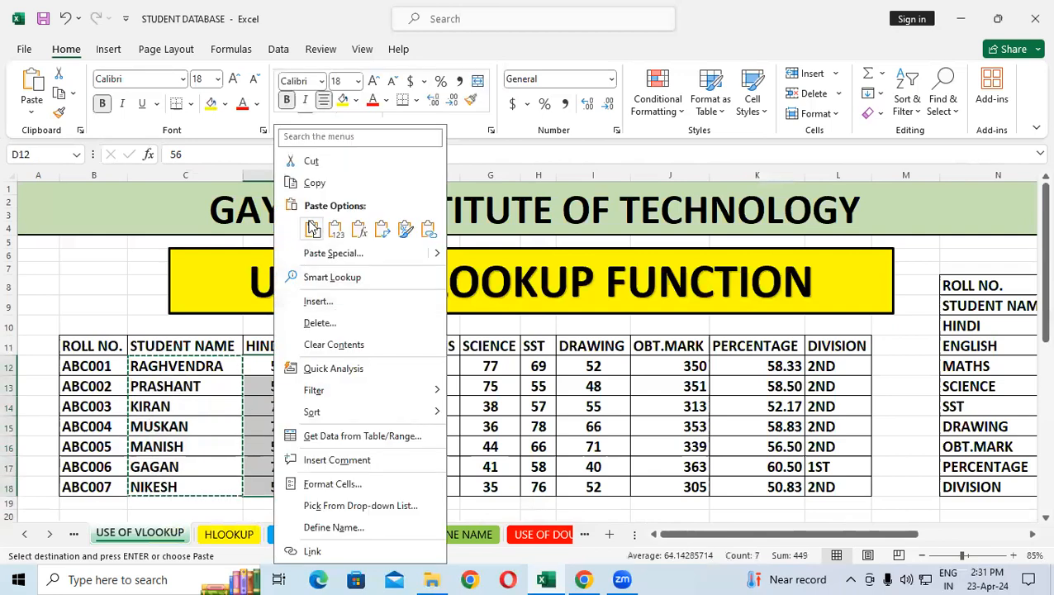
pyautogui.click(348, 181)
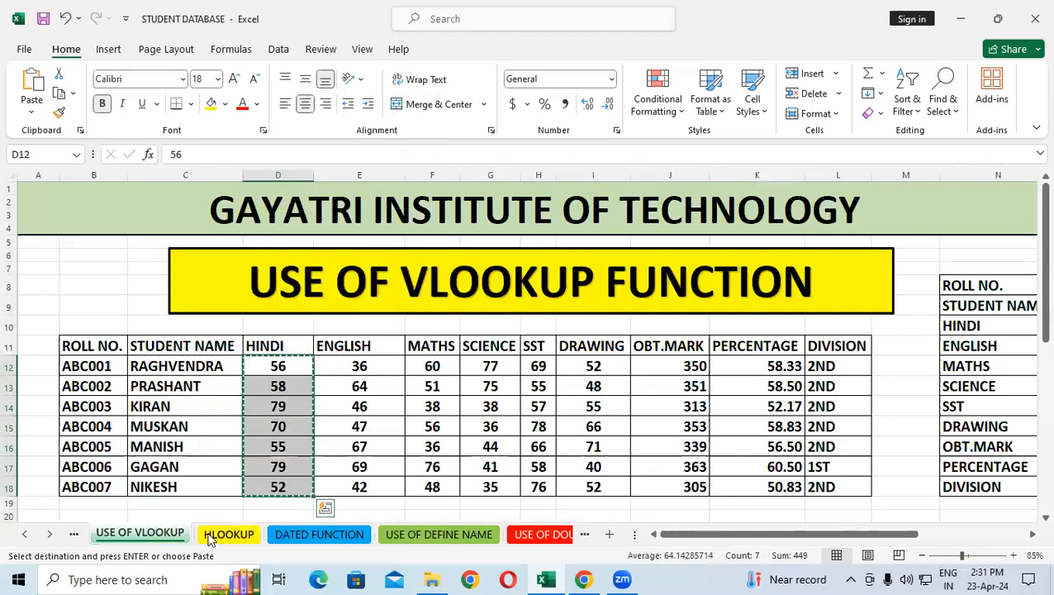
# Paste the copied Hindi marks transposed into the HINDI row of the HLOOKUP sheet, starting at C13
pyautogui.click(219, 535)
pyautogui.click(182, 291)
pyautogui.rightClick(184, 295)
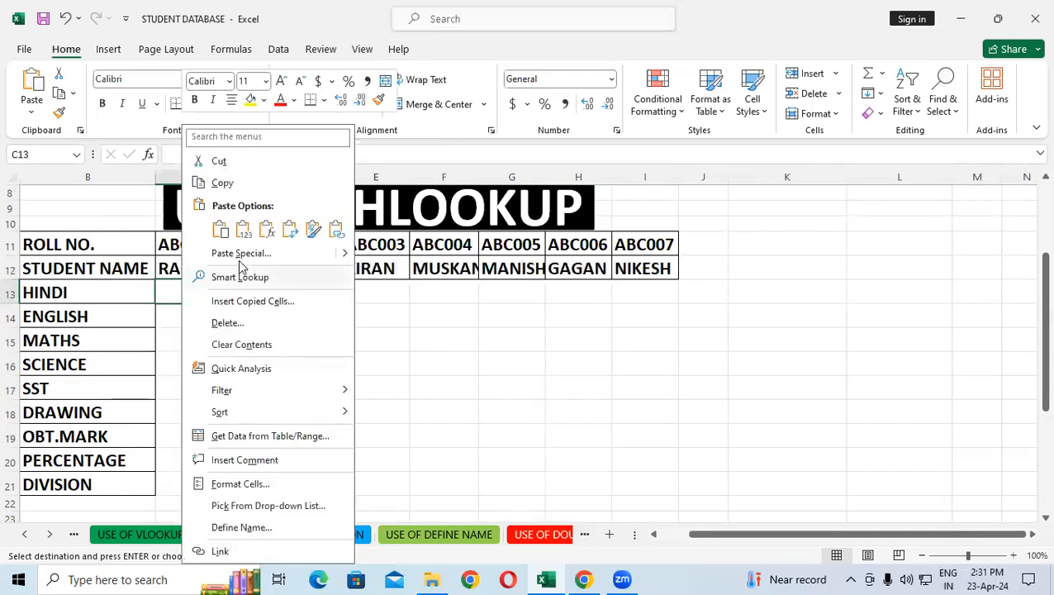
pyautogui.click(241, 253)
pyautogui.click(268, 359)
pyautogui.click(311, 380)
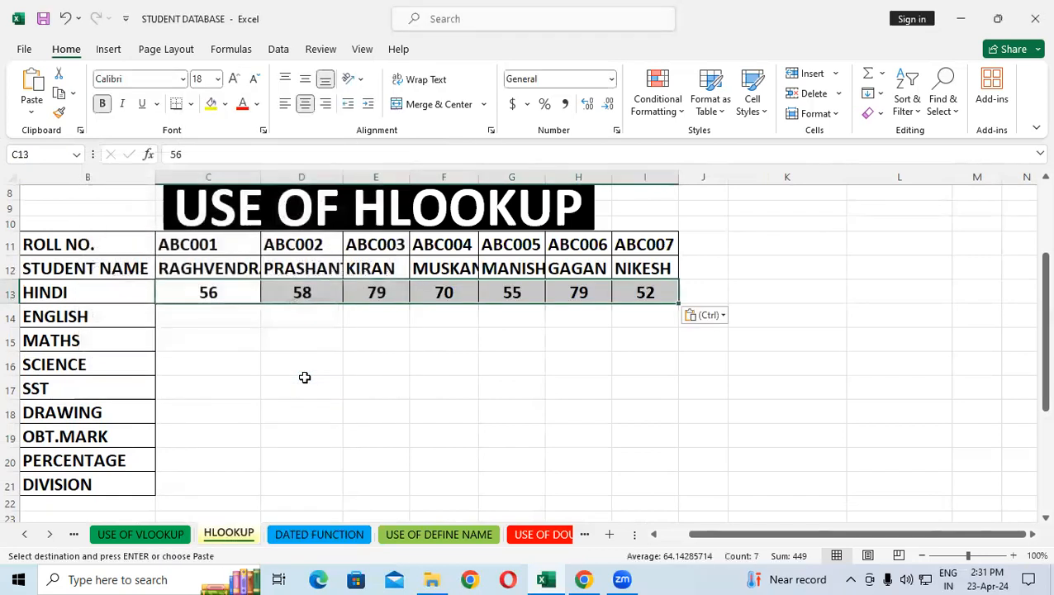
pyautogui.click(305, 377)
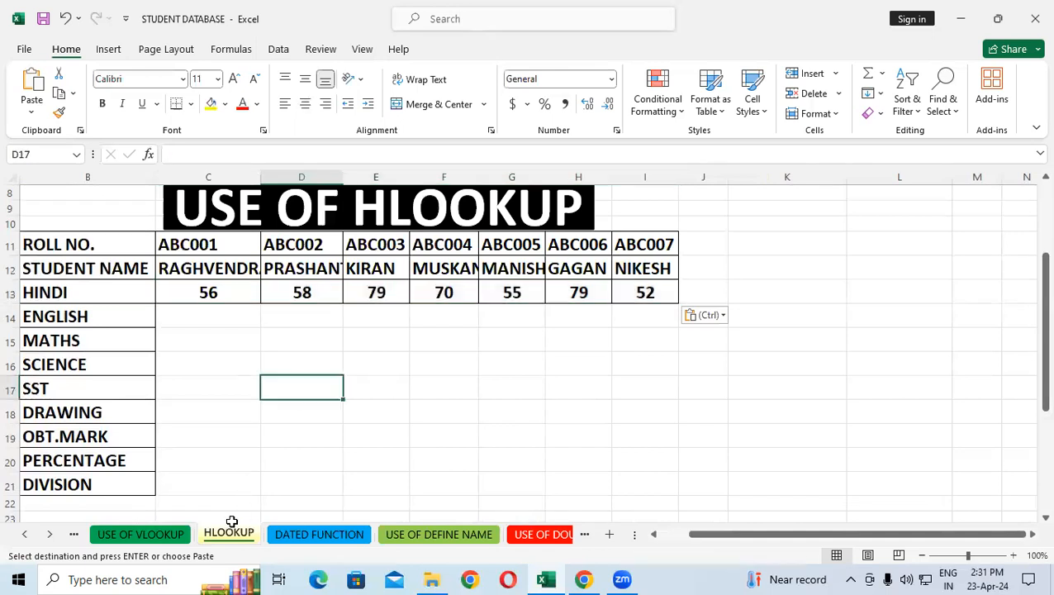
# Copy the ENGLISH marks in E12:E18 on the USE OF VLOOKUP sheet
pyautogui.click(140, 534)
pyautogui.moveTo(357, 372); pyautogui.dragTo(369, 483)
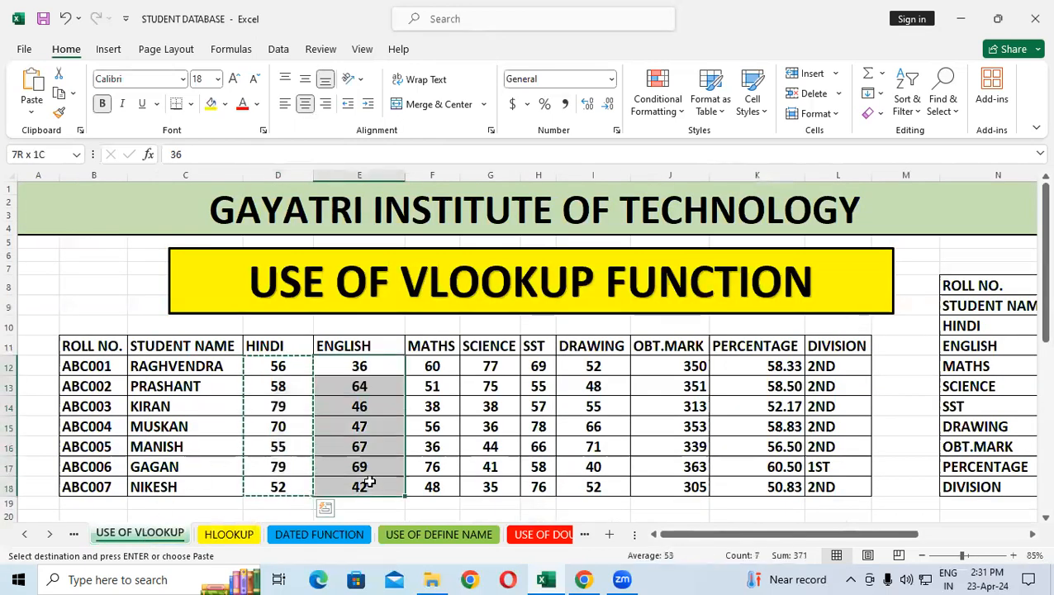
pyautogui.rightClick(362, 436)
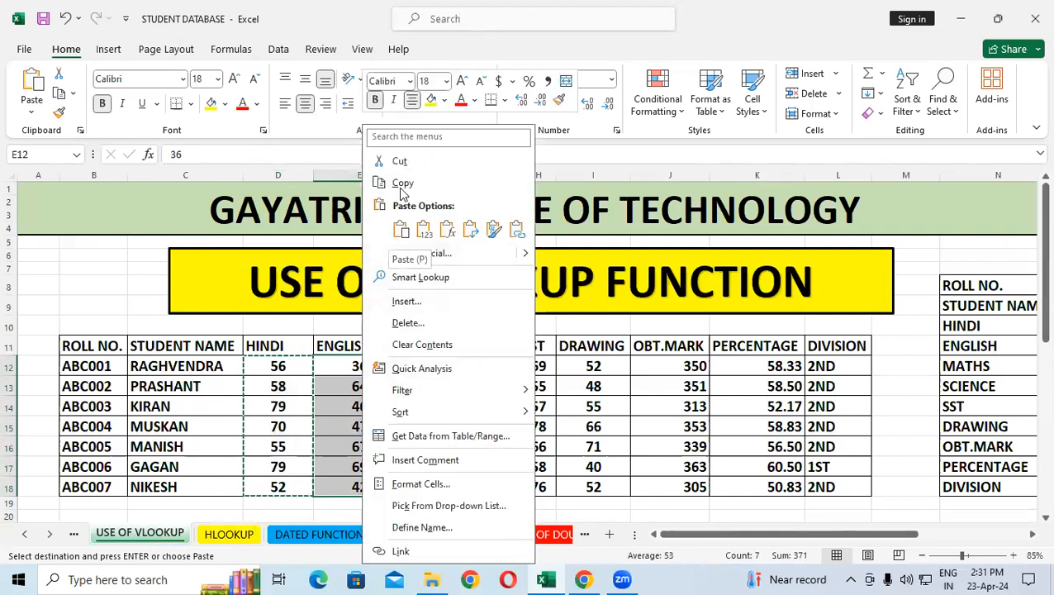
pyautogui.click(398, 184)
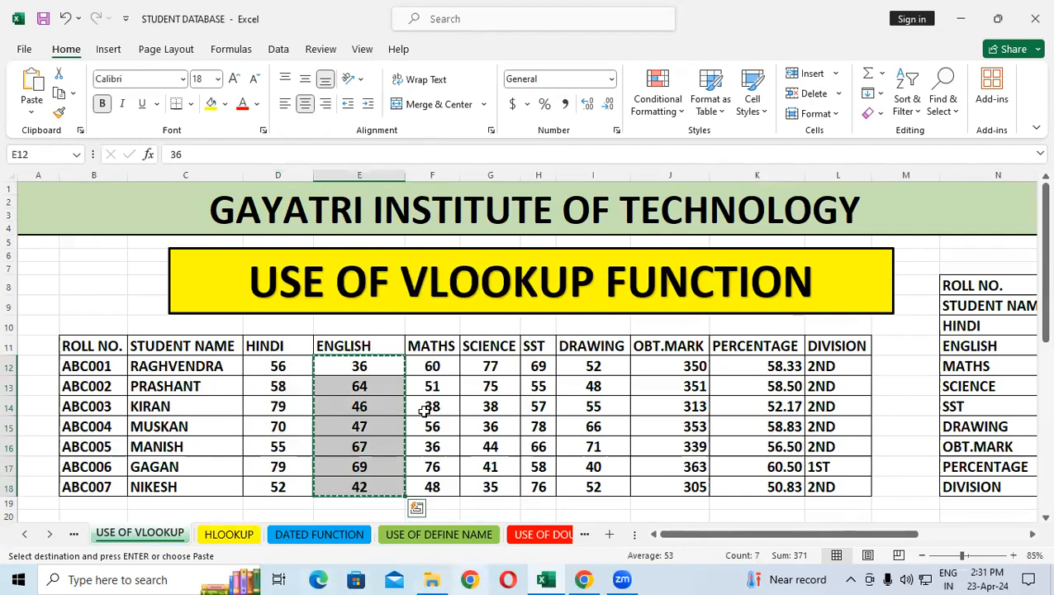
# Paste the copied English marks transposed into the ENGLISH row of the HLOOKUP sheet, starting at C14
pyautogui.hotkey('ctrl', 'pagedown')
pyautogui.click(211, 320)
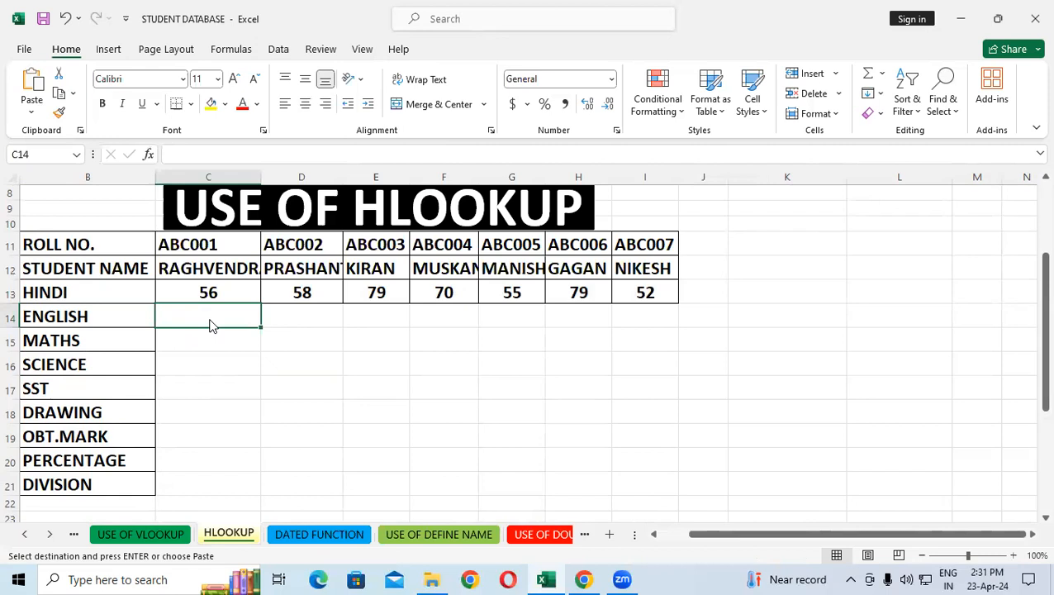
pyautogui.rightClick(210, 325)
pyautogui.click(285, 253)
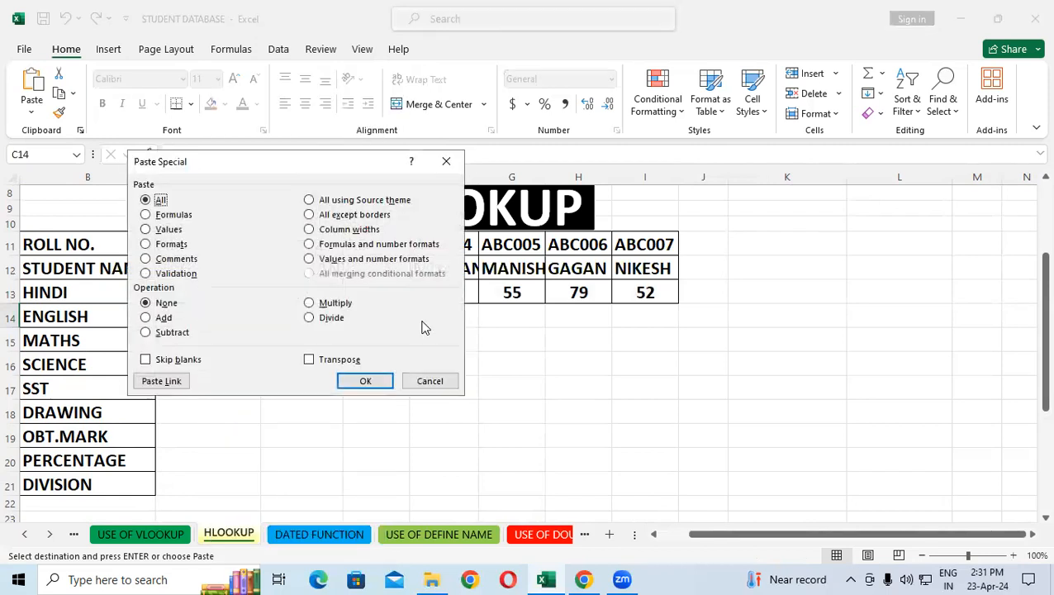
pyautogui.click(309, 359)
pyautogui.click(365, 381)
pyautogui.click(360, 431)
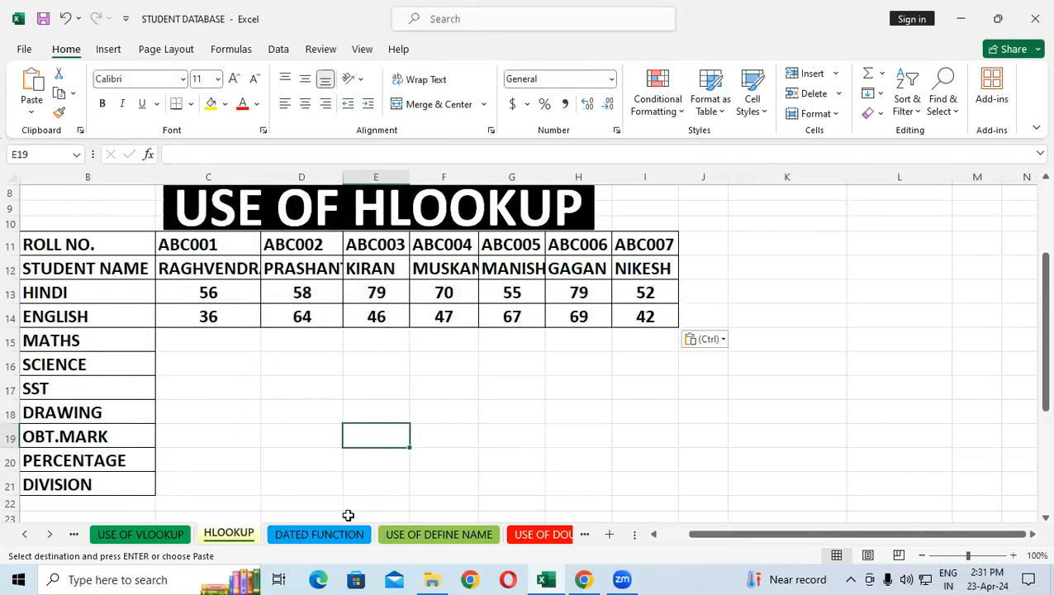
pyautogui.click(353, 357)
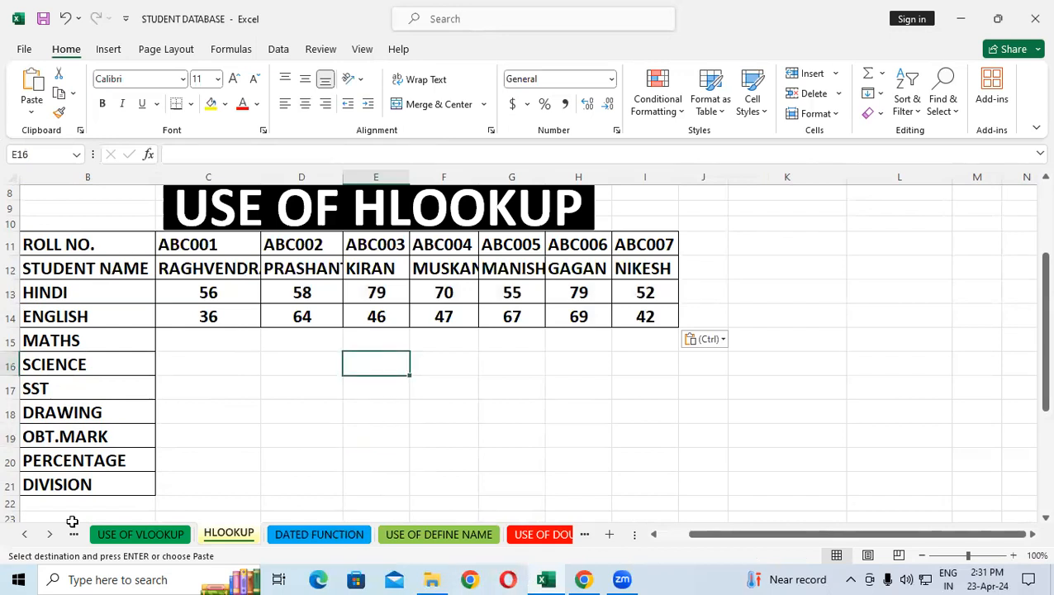
# Copy the MATHS marks in F12:F18 on the USE OF VLOOKUP sheet
pyautogui.click(172, 533)
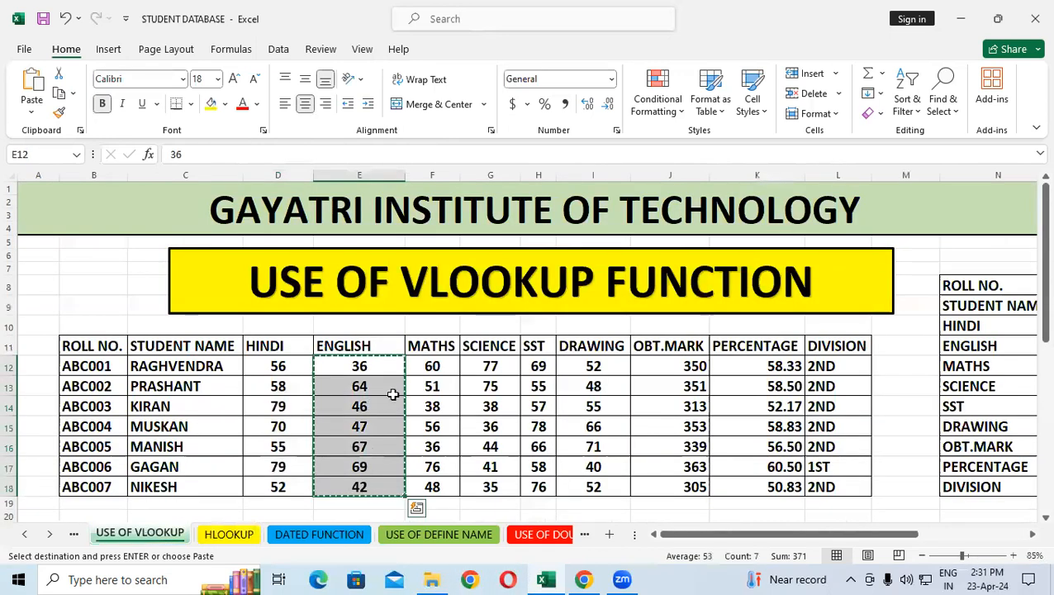
pyautogui.moveTo(433, 366); pyautogui.dragTo(428, 488)
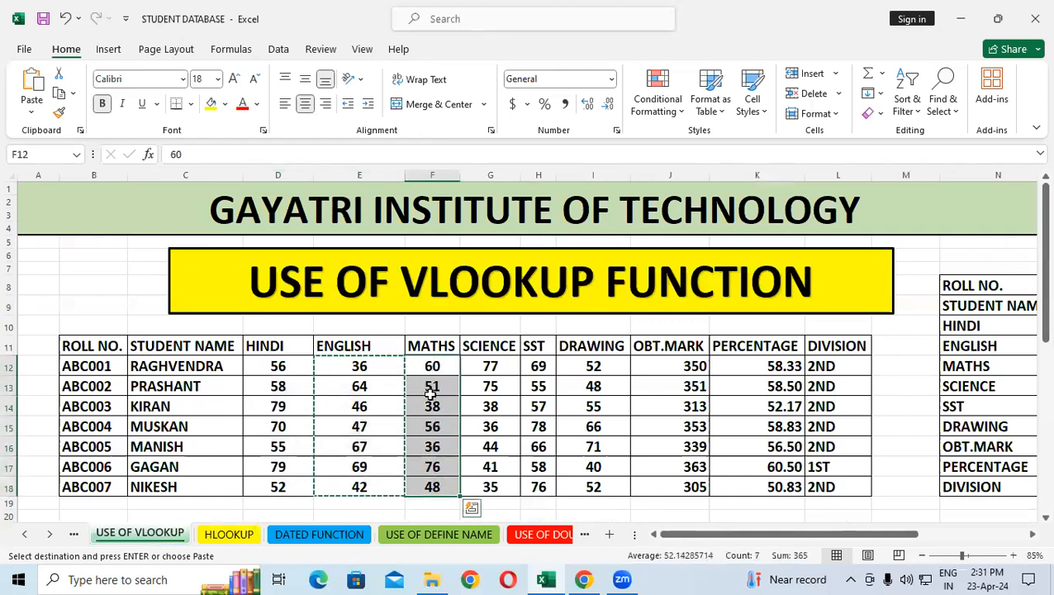
pyautogui.rightClick(431, 395)
pyautogui.click(491, 182)
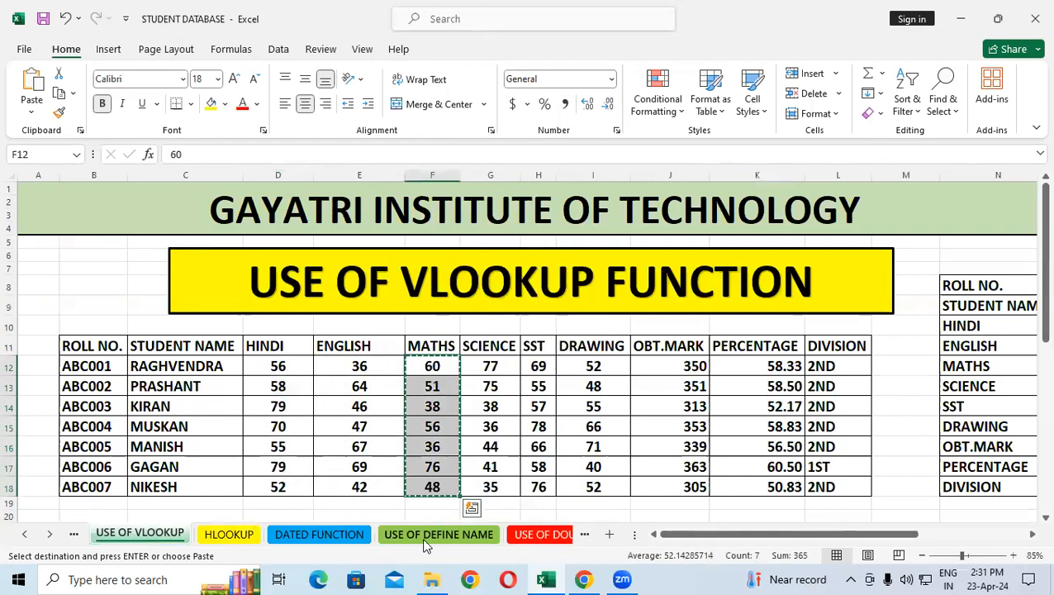
pyautogui.click(546, 580)
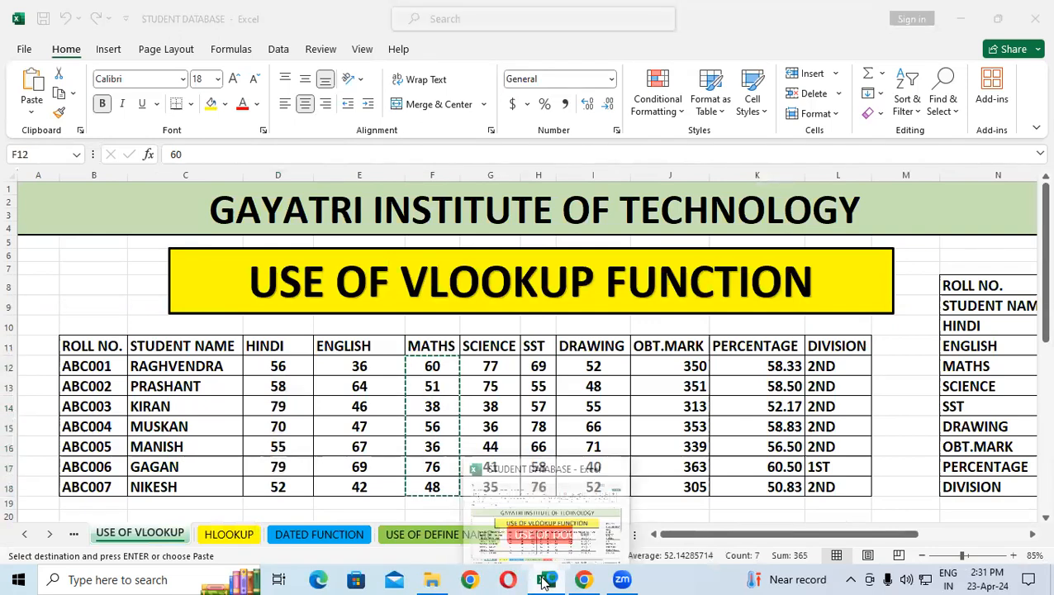
pyautogui.click(552, 580)
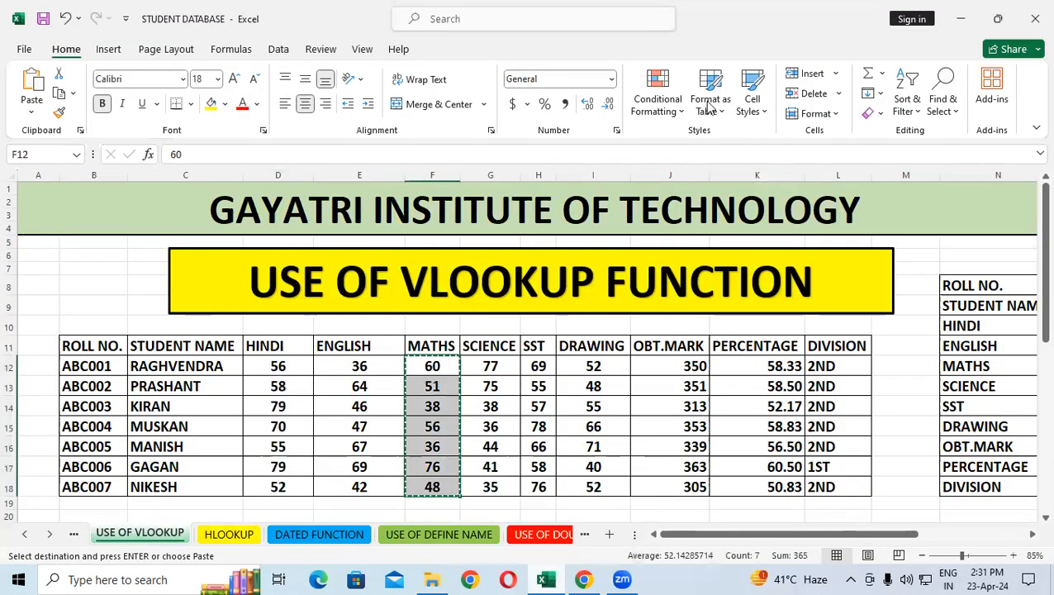
# Paste the copied Maths marks transposed into the MATHS row of the HLOOKUP sheet, starting at C15
pyautogui.click(228, 536)
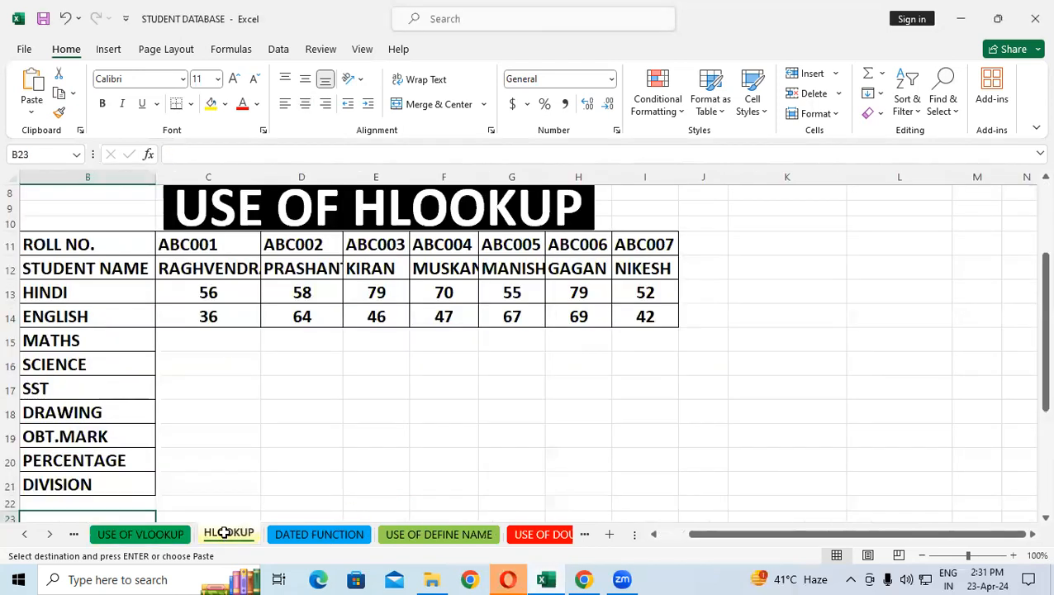
pyautogui.click(179, 341)
pyautogui.rightClick(178, 341)
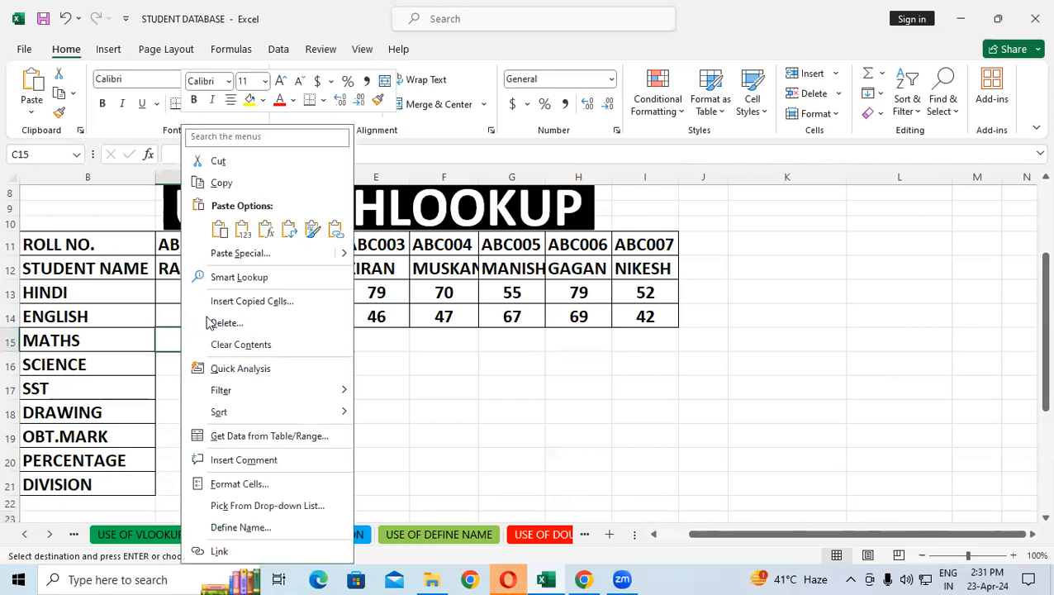
pyautogui.click(240, 253)
pyautogui.click(280, 356)
pyautogui.click(306, 378)
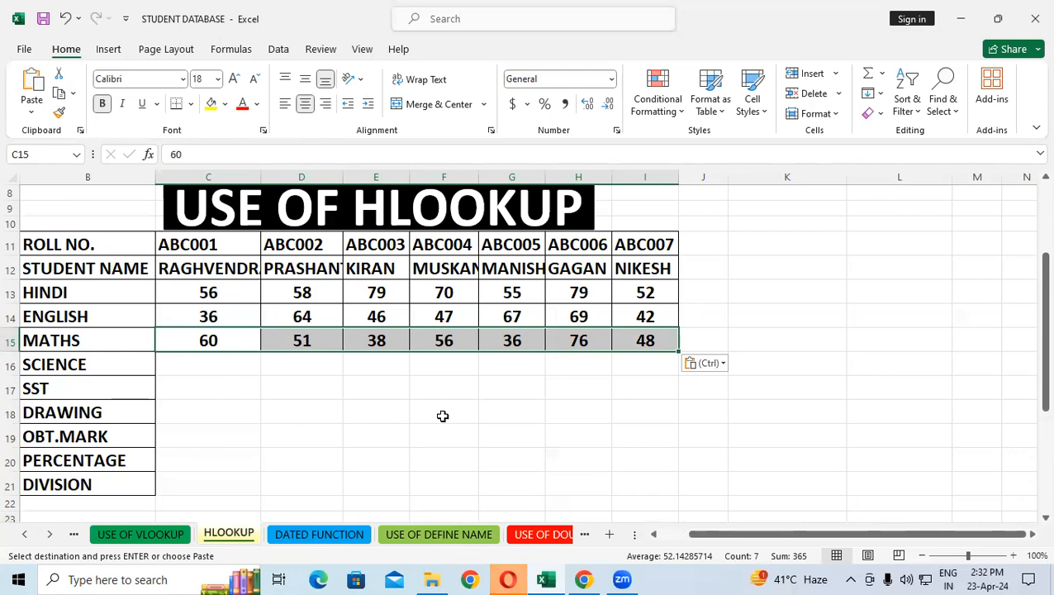
# Copy the SCIENCE marks in G12:G18 on the USE OF VLOOKUP sheet
pyautogui.click(153, 535)
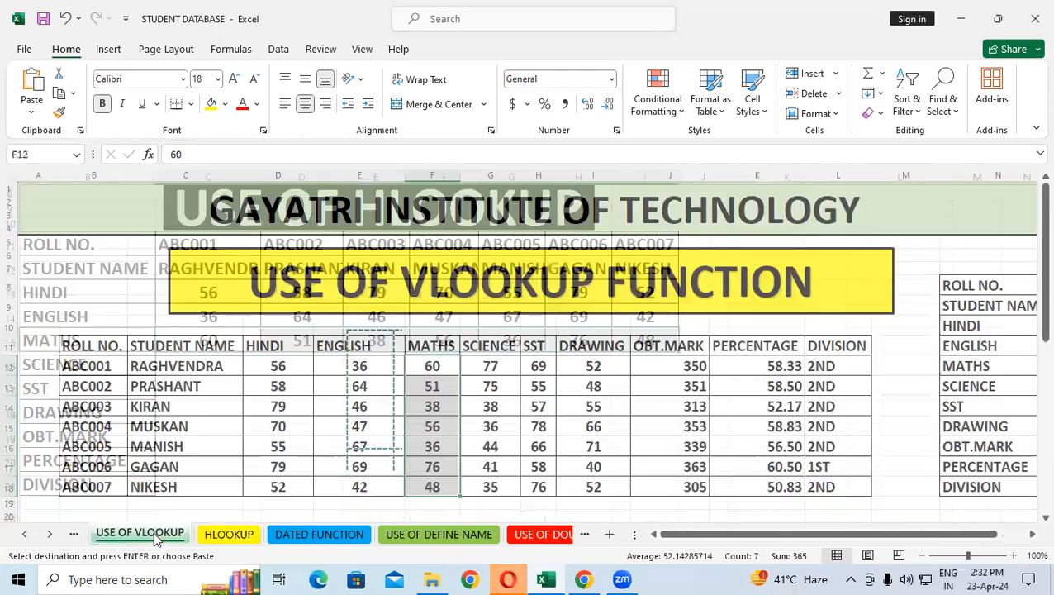
pyautogui.hotkey('ctrl', 'c')
pyautogui.moveTo(490, 366); pyautogui.dragTo(491, 487)
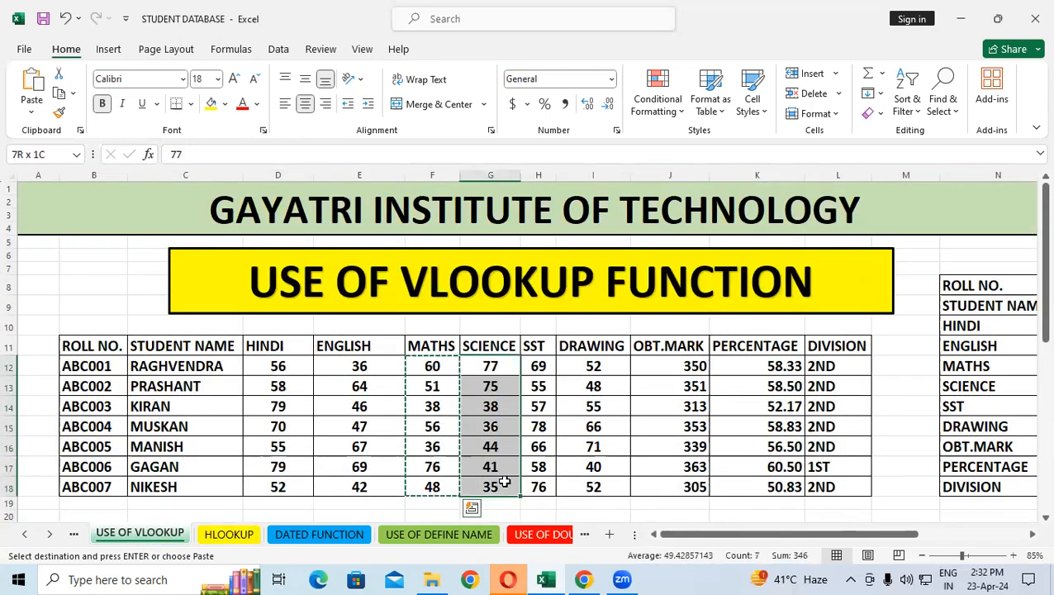
pyautogui.rightClick(500, 425)
pyautogui.click(537, 118)
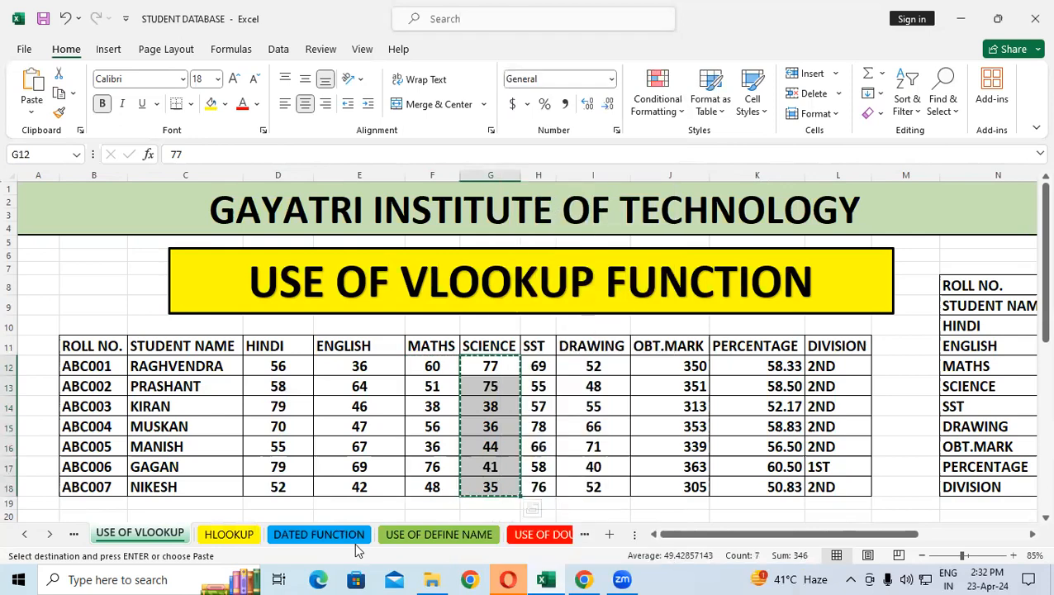
# Try pasting the copied Science marks at C16 of the HLOOKUP sheet without transposing, and undo the paste
pyautogui.click(224, 535)
pyautogui.click(224, 366)
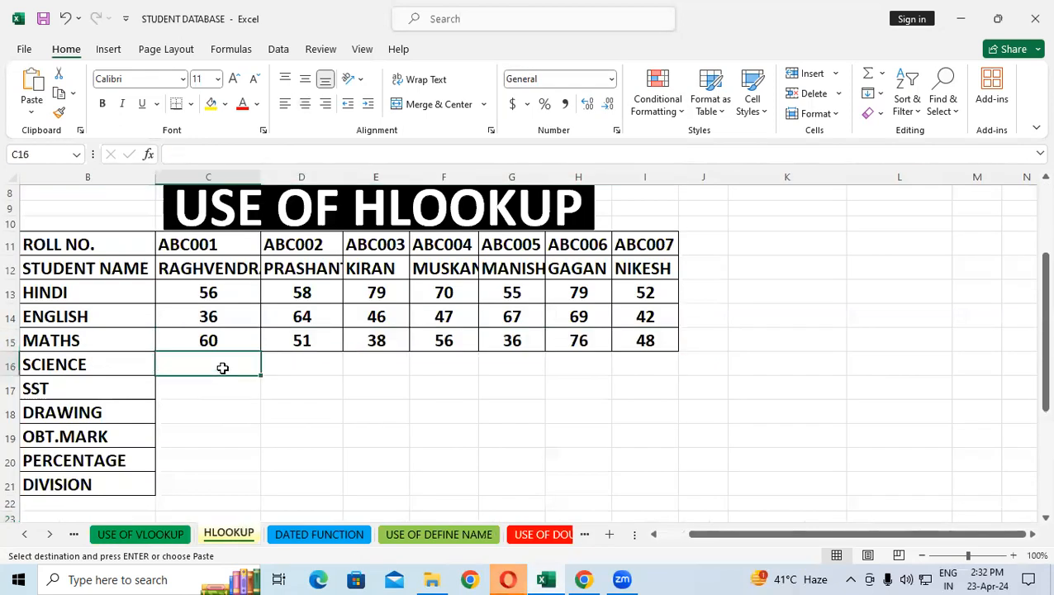
pyautogui.hotkey('shift', 'Down')
pyautogui.hotkey('shift', 'Down')
pyautogui.hotkey('shift', 'Down')
pyautogui.hotkey('shift', 'Down')
pyautogui.hotkey('shift', 'Down')
pyautogui.hotkey('shift', 'Down')
pyautogui.hotkey('ctrl', 'v')
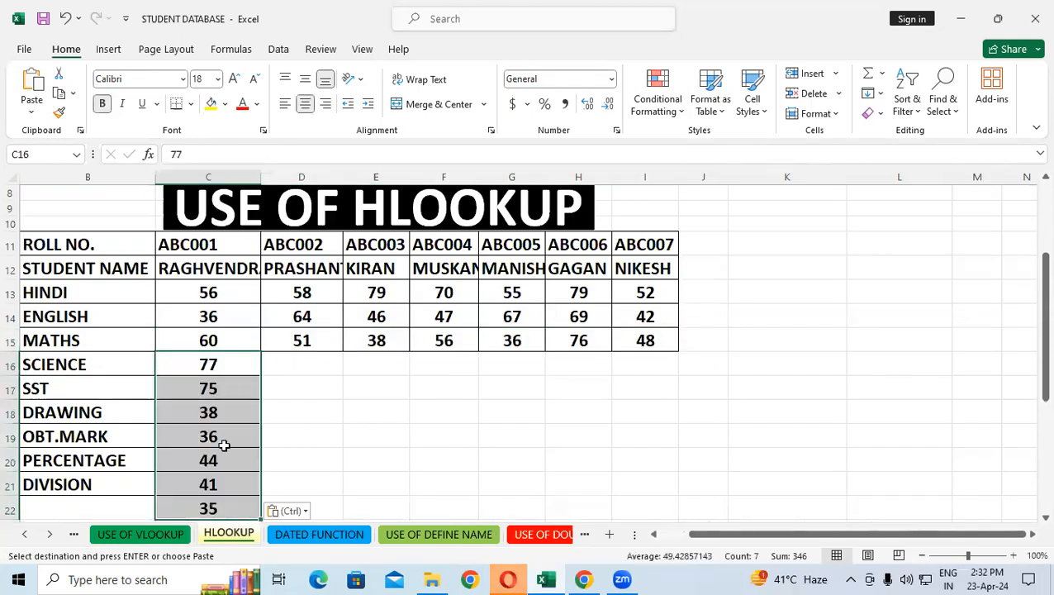
pyautogui.hotkey('ctrl', 'z')
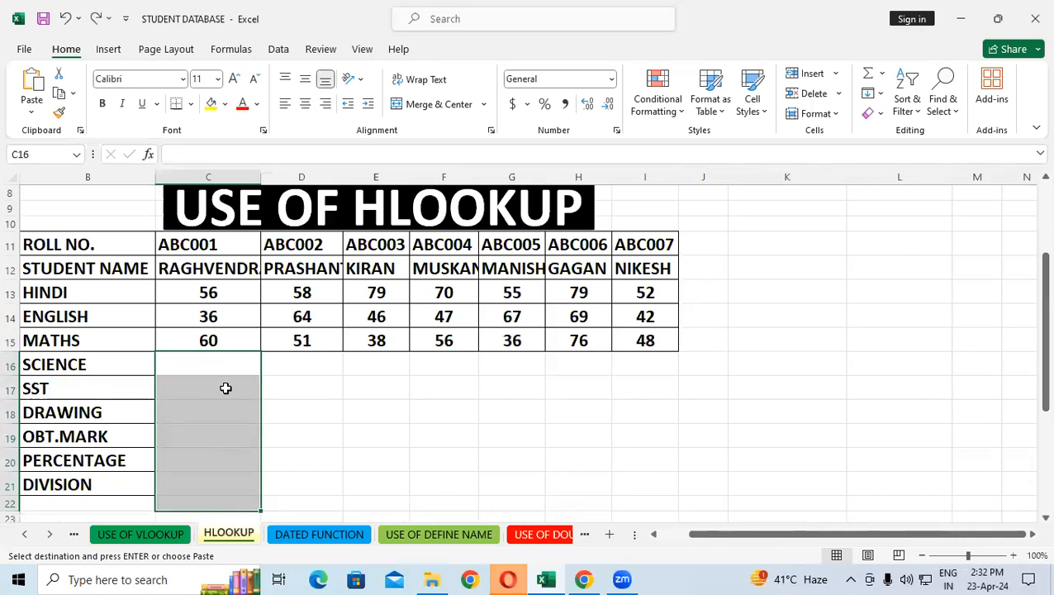
# Paste the copied Science marks transposed into the SCIENCE row, starting at C16
pyautogui.click(225, 366)
pyautogui.rightClick(225, 366)
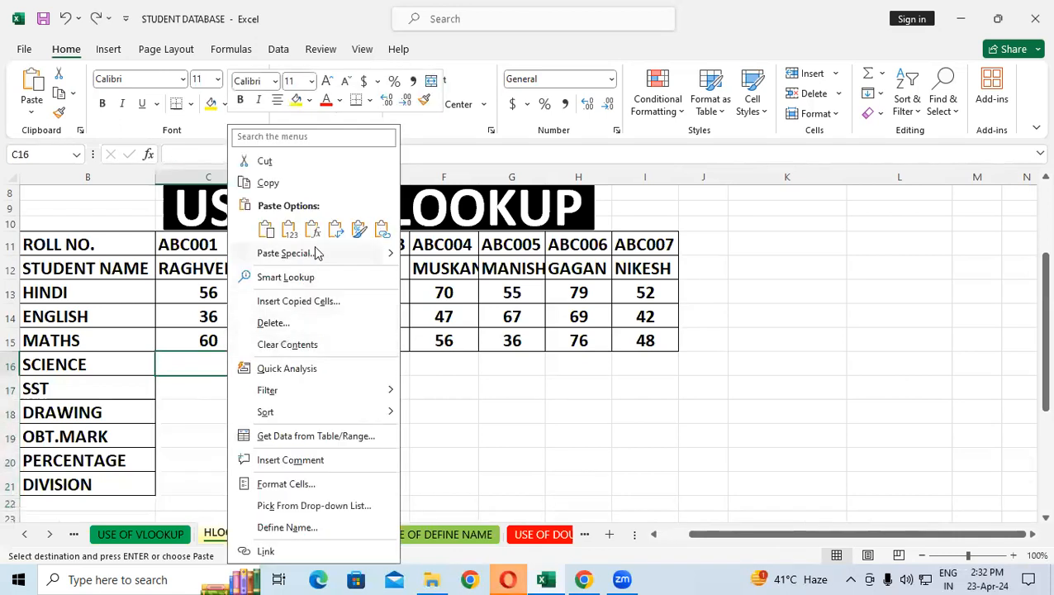
pyautogui.click(285, 253)
pyautogui.click(328, 349)
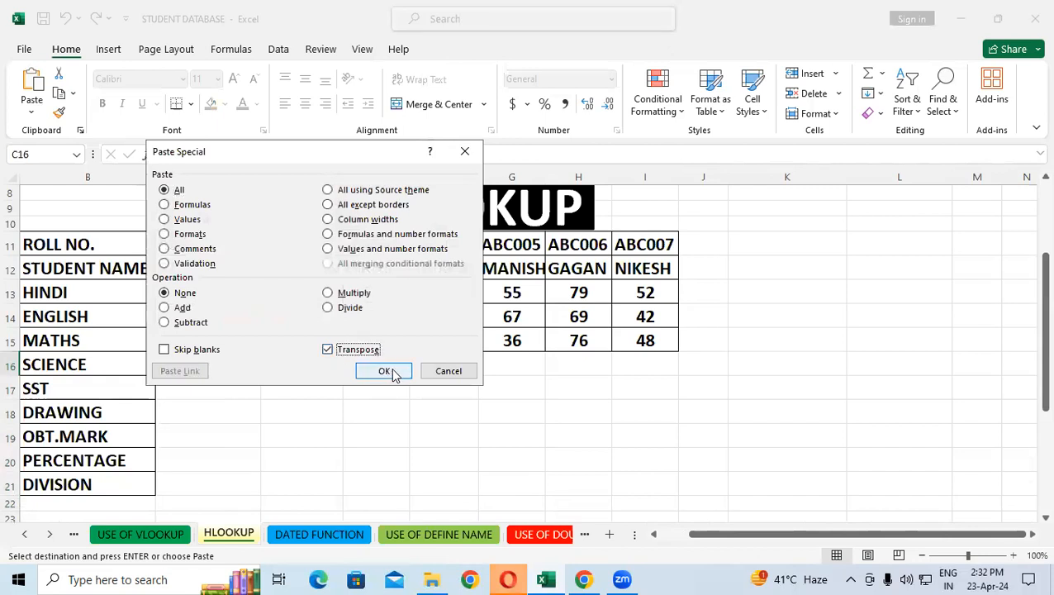
pyautogui.click(384, 371)
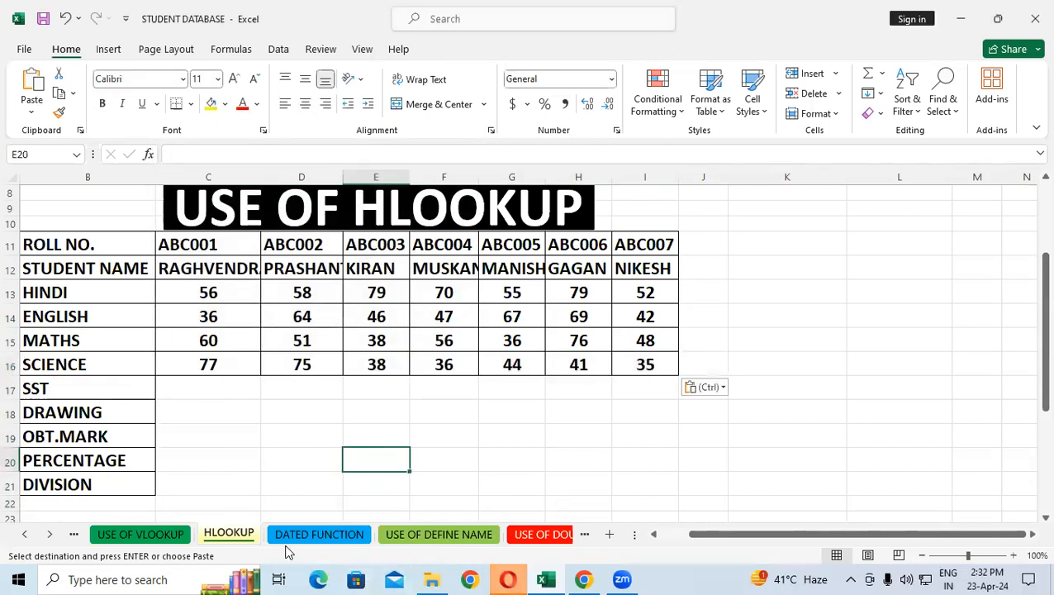
# Copy the SST marks in H12:H18 on the USE OF VLOOKUP sheet
pyautogui.click(153, 533)
pyautogui.moveTo(546, 362); pyautogui.dragTo(546, 488)
pyautogui.rightClick(549, 439)
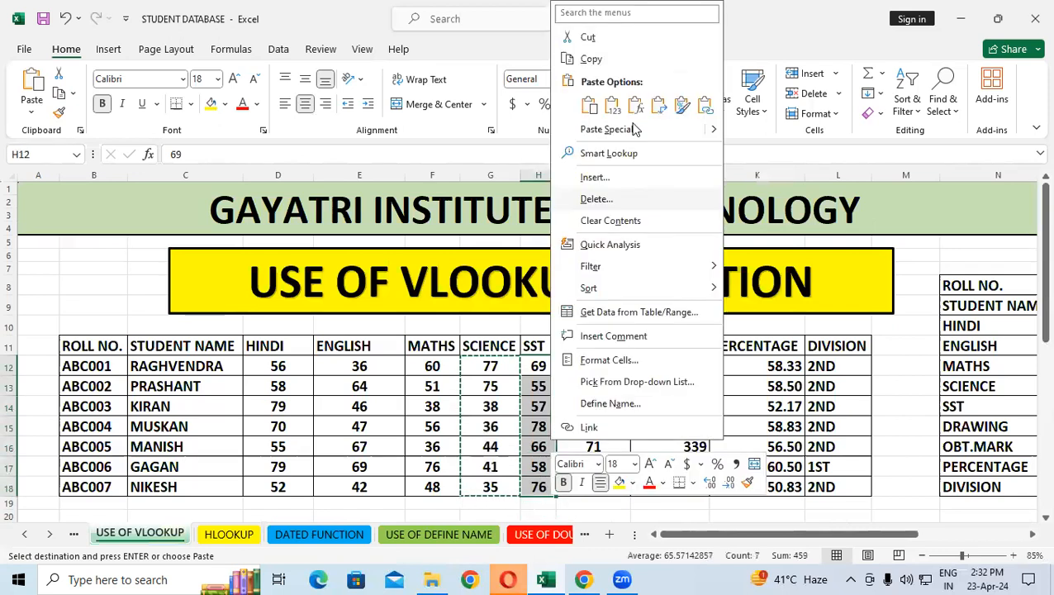
pyautogui.click(592, 58)
pyautogui.click(231, 535)
pyautogui.click(171, 384)
pyautogui.hotkey('ctrl', 'c')
pyautogui.click(418, 437)
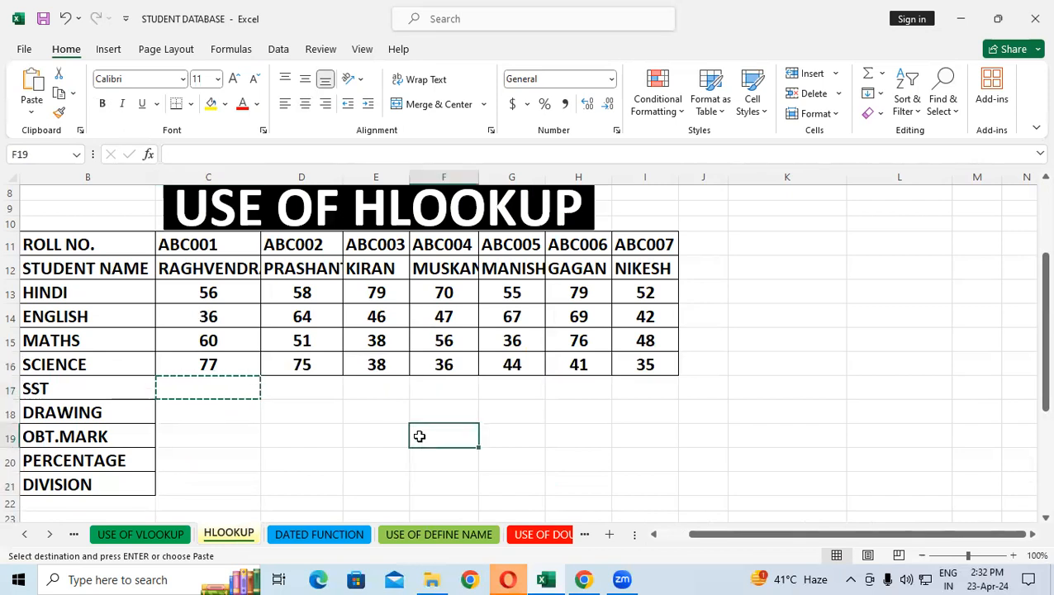
# Undo all the transposed pastes and the earlier clearing on the HLOOKUP sheet, back to the original tables with roll numbers ABC123 to ABC129
pyautogui.hotkey('ctrl', 'z')
pyautogui.hotkey('ctrl', 'z')
pyautogui.hotkey('ctrl', 'z')
pyautogui.hotkey('ctrl', 'z')
pyautogui.hotkey('ctrl', 'z')
pyautogui.hotkey('ctrl', 'z')
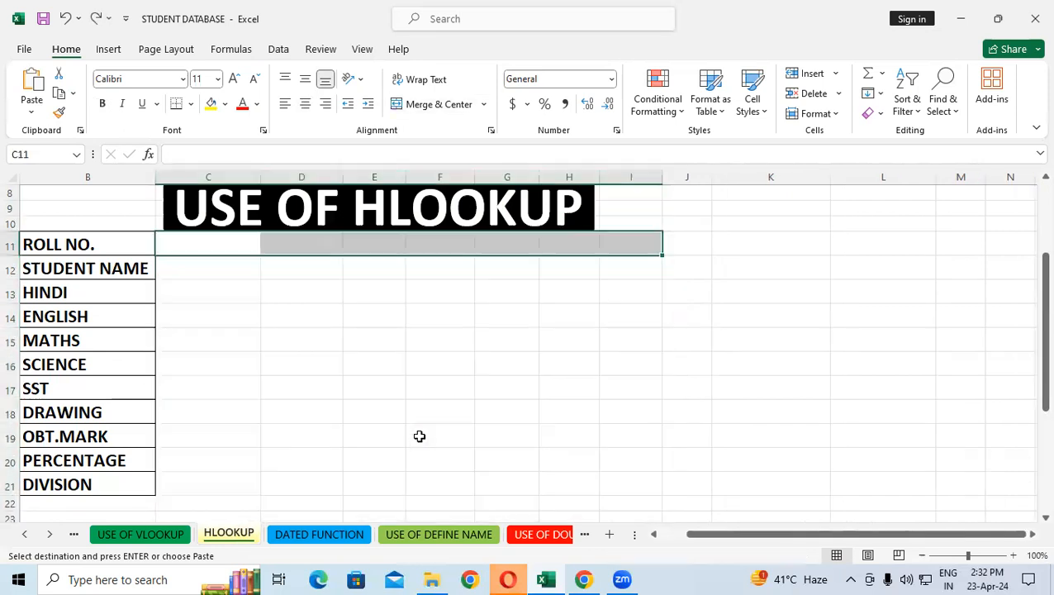
pyautogui.hotkey('ctrl', 'z')
pyautogui.hotkey('ctrl', 'z')
pyautogui.hotkey('ctrl', 'z')
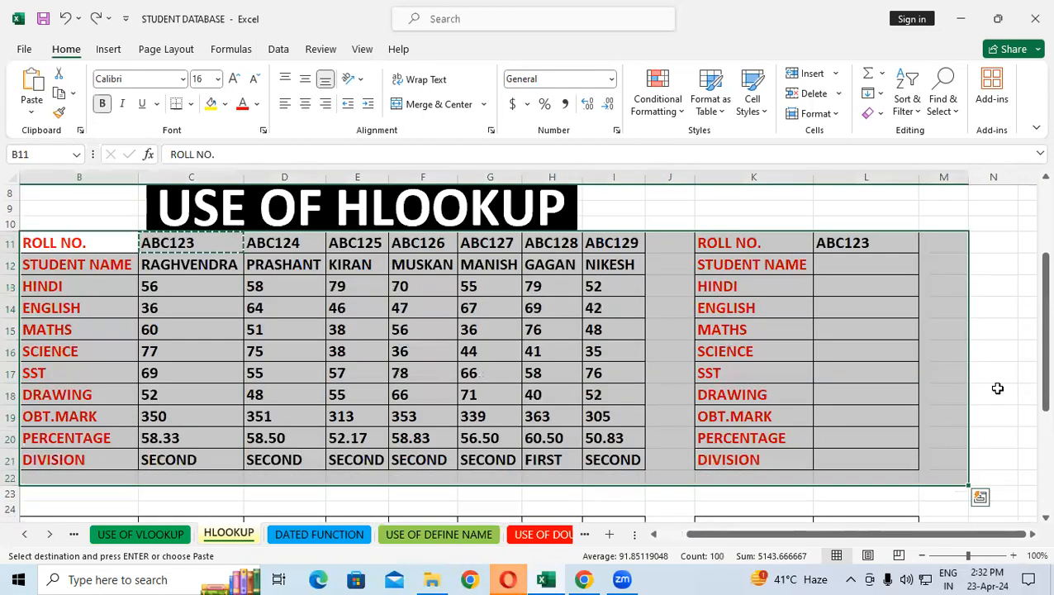
pyautogui.click(998, 388)
pyautogui.doubleClick(998, 390)
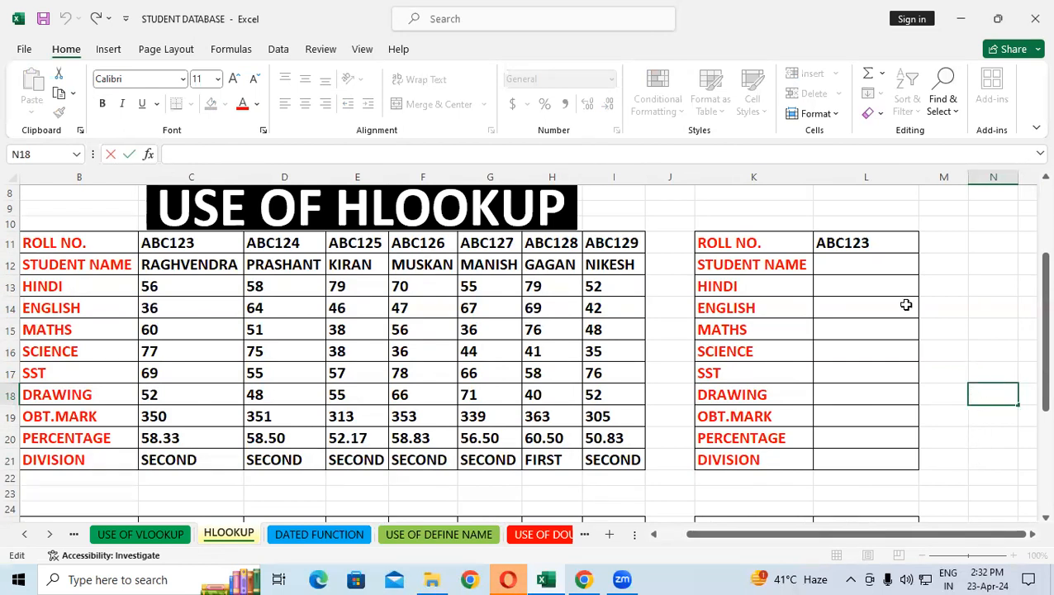
# Start an HLOOKUP formula in L12 beside STUDENT NAME, using the roll number cell L11 as the lookup value
pyautogui.click(883, 244)
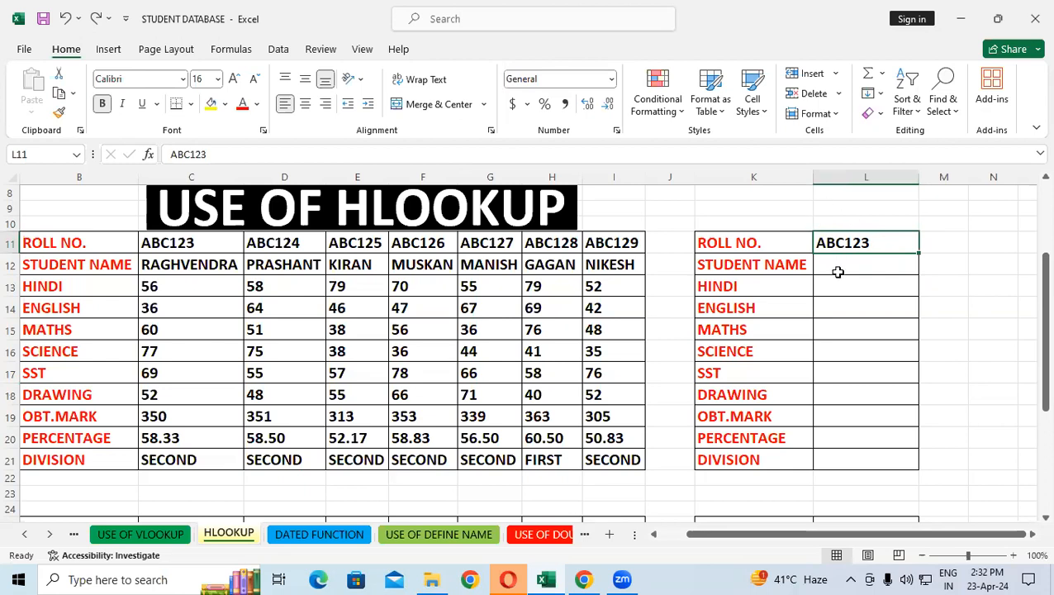
pyautogui.click(832, 268)
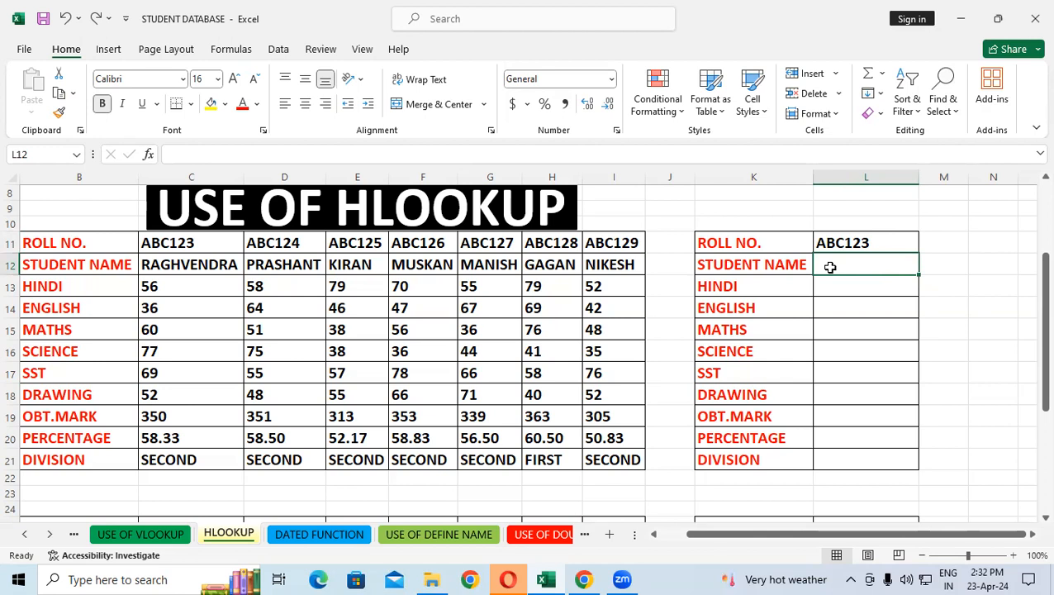
pyautogui.write('=')
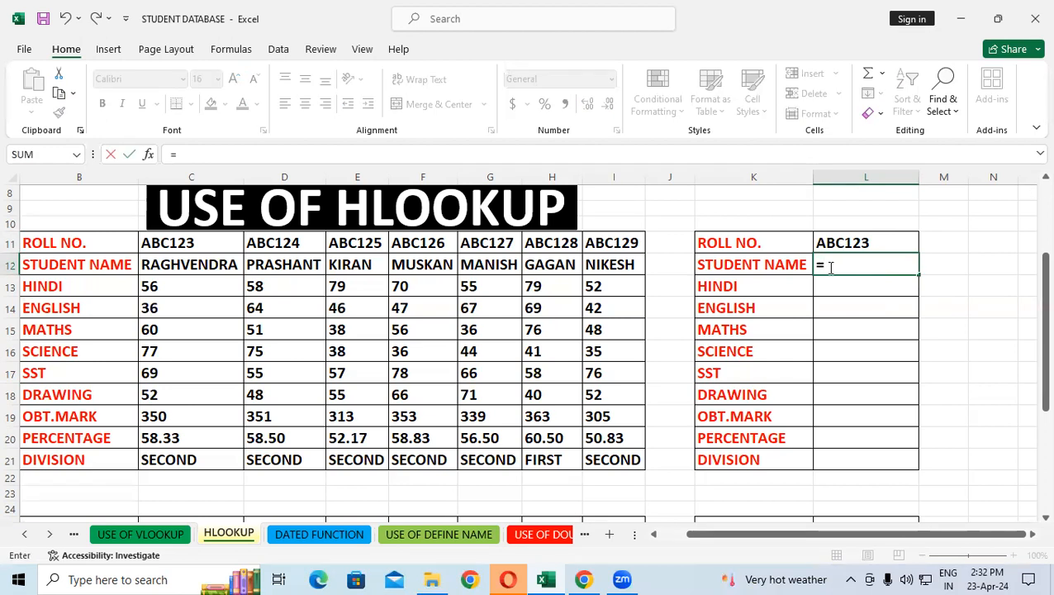
pyautogui.write('h')
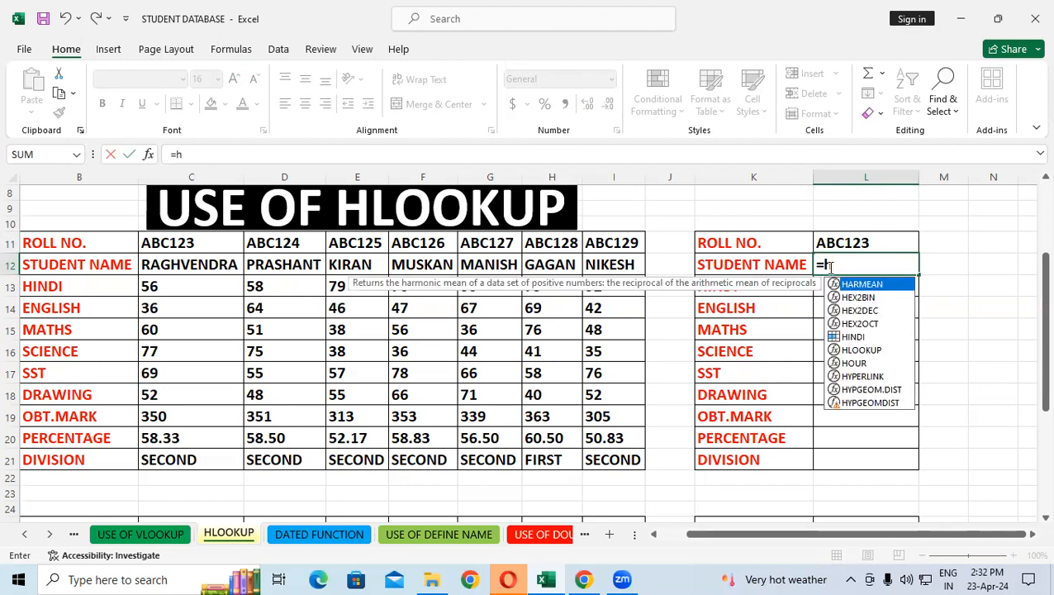
pyautogui.write('loo')
pyautogui.press('Tab')
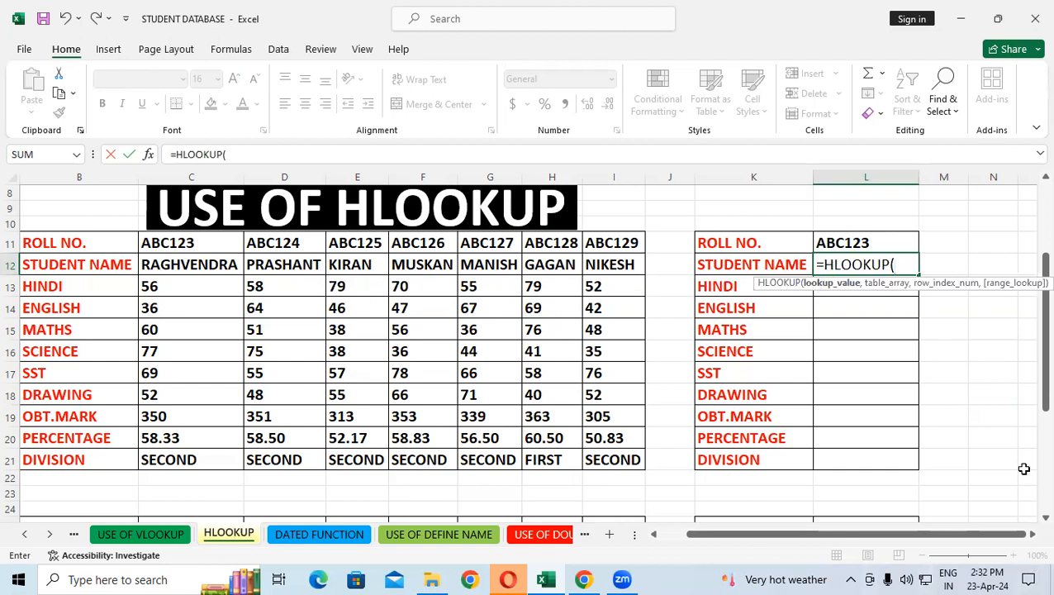
pyautogui.click(868, 241)
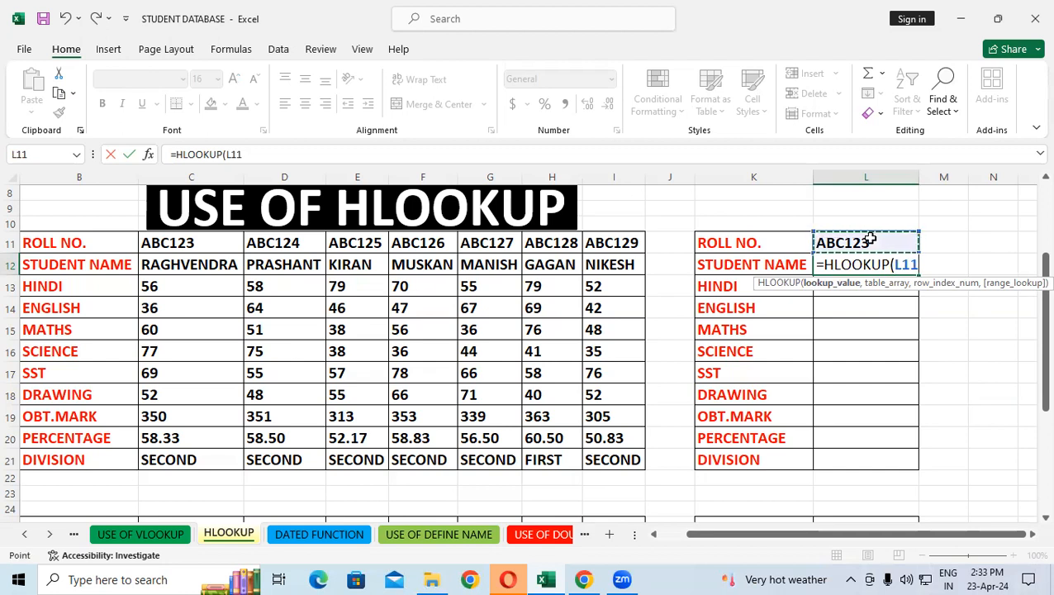
# Complete the HLOOKUP formula in L12 with table array B11:I21, row index 2 and range lookup 0
pyautogui.write(',')
pyautogui.moveTo(109, 242); pyautogui.dragTo(612, 455)
pyautogui.write(',')
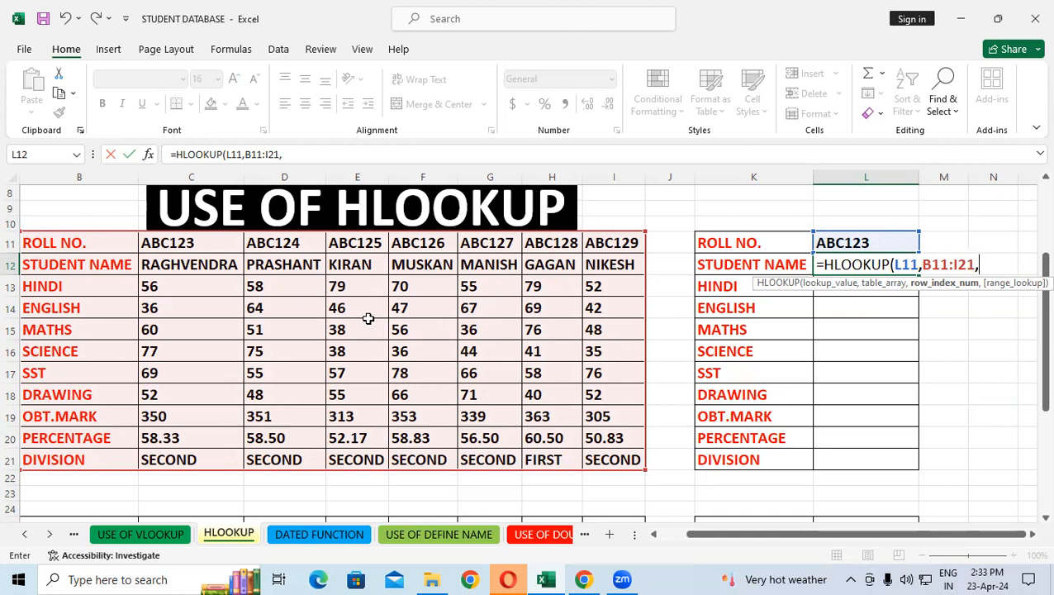
pyautogui.write(',')
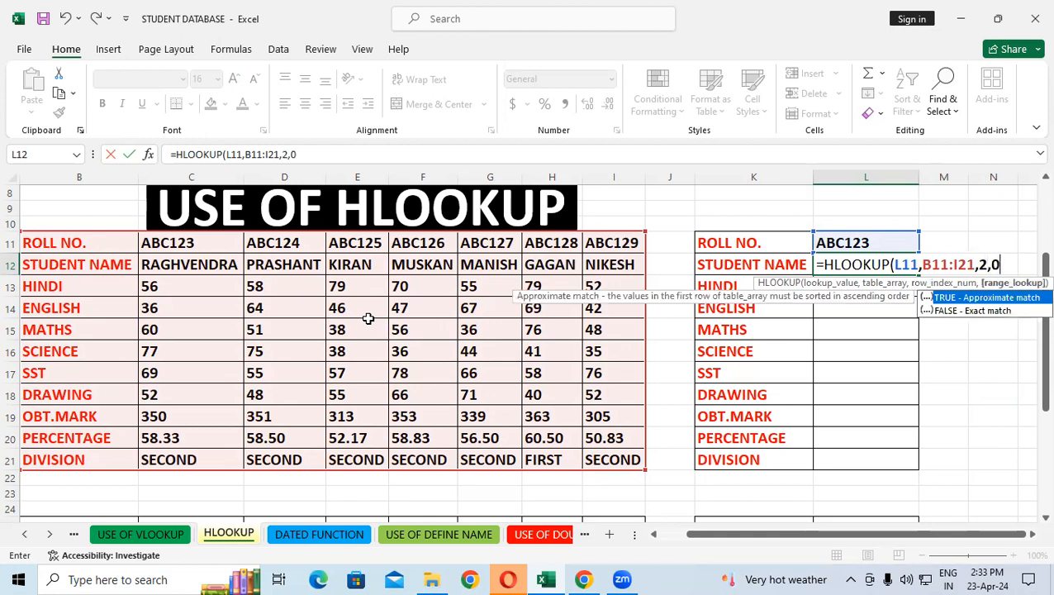
pyautogui.write('0)')
pyautogui.press('Return')
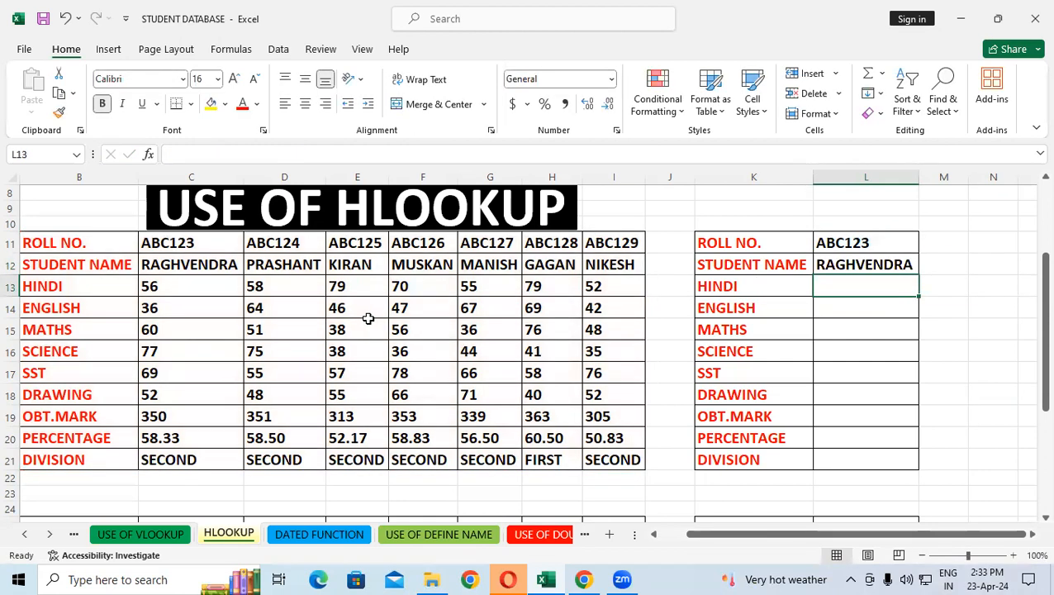
# Fill the HLOOKUP formula from L12 down to the DIVISION row in L21
pyautogui.click(849, 263)
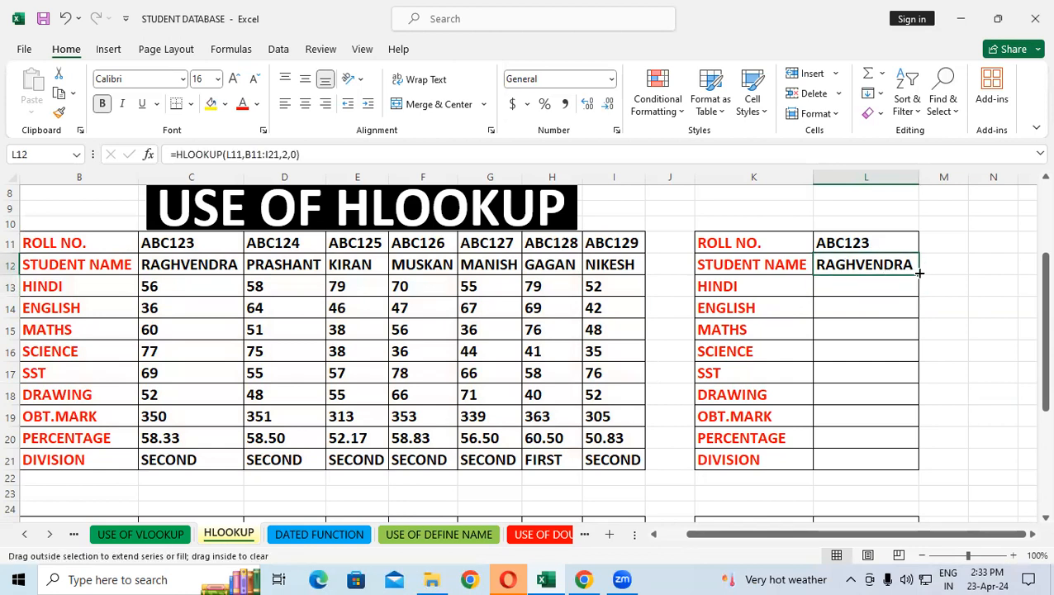
pyautogui.doubleClick(919, 272)
pyautogui.click(973, 393)
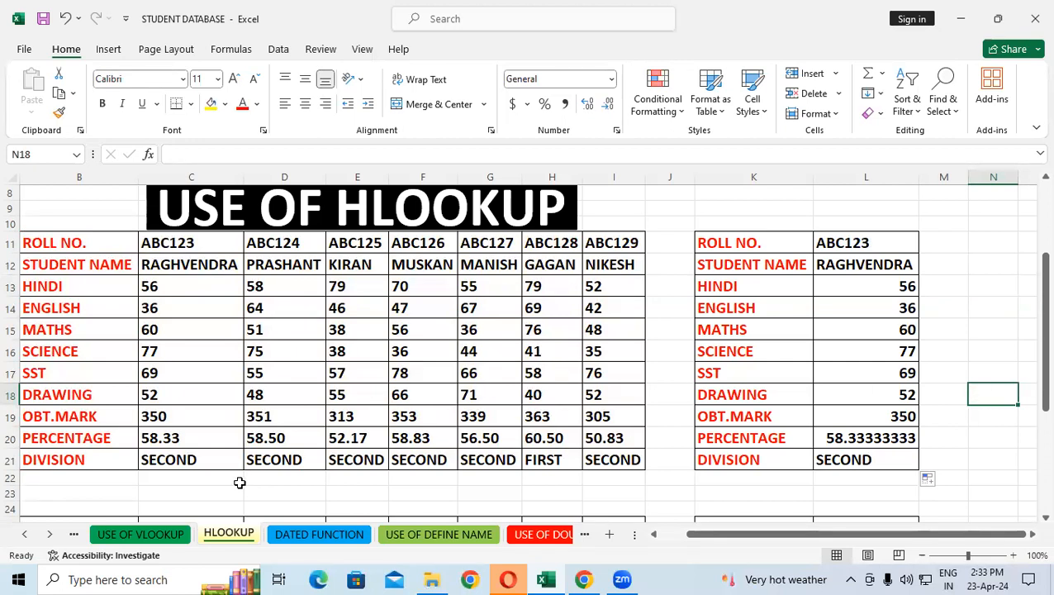
# Check the looked-up results against the ABC123 column in C13:C21
pyautogui.click(192, 439)
pyautogui.click(198, 454)
pyautogui.moveTo(192, 288); pyautogui.dragTo(207, 467)
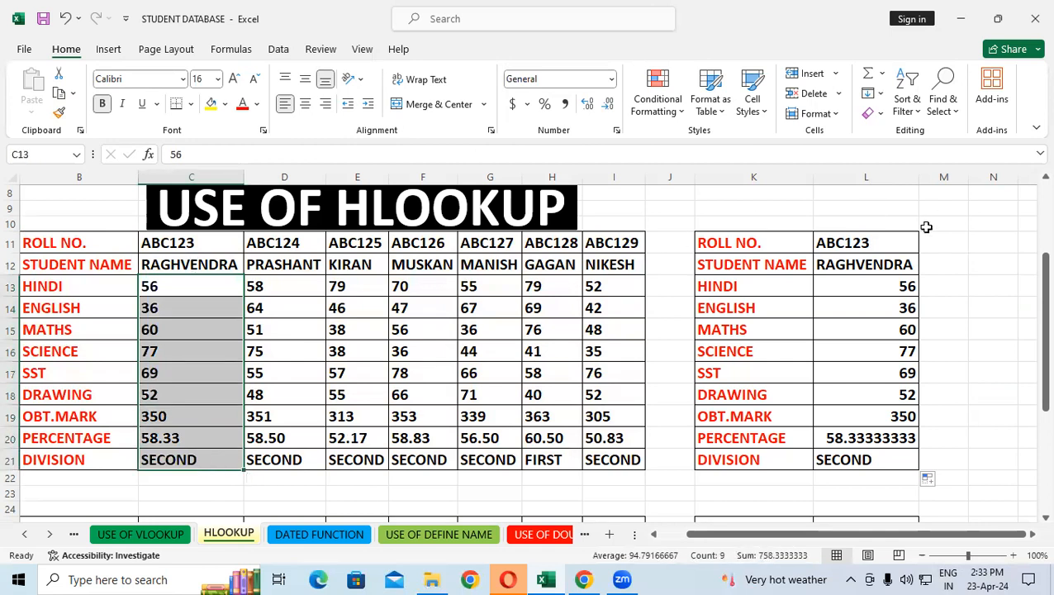
# Change the lookup roll number in L11 to ABC124
pyautogui.click(887, 244)
pyautogui.doubleClick(887, 243)
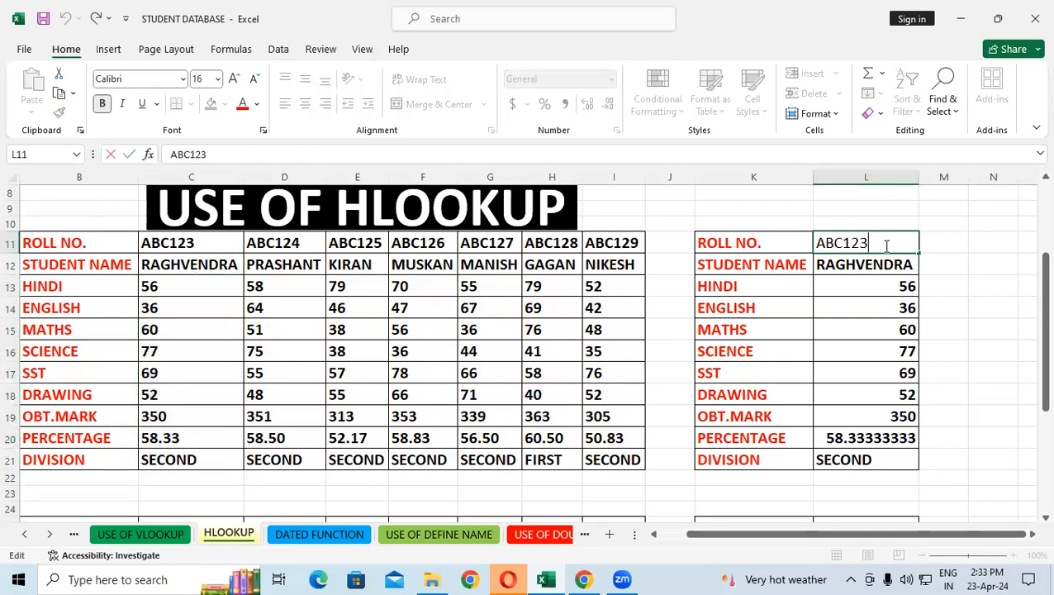
pyautogui.press('BackSpace')
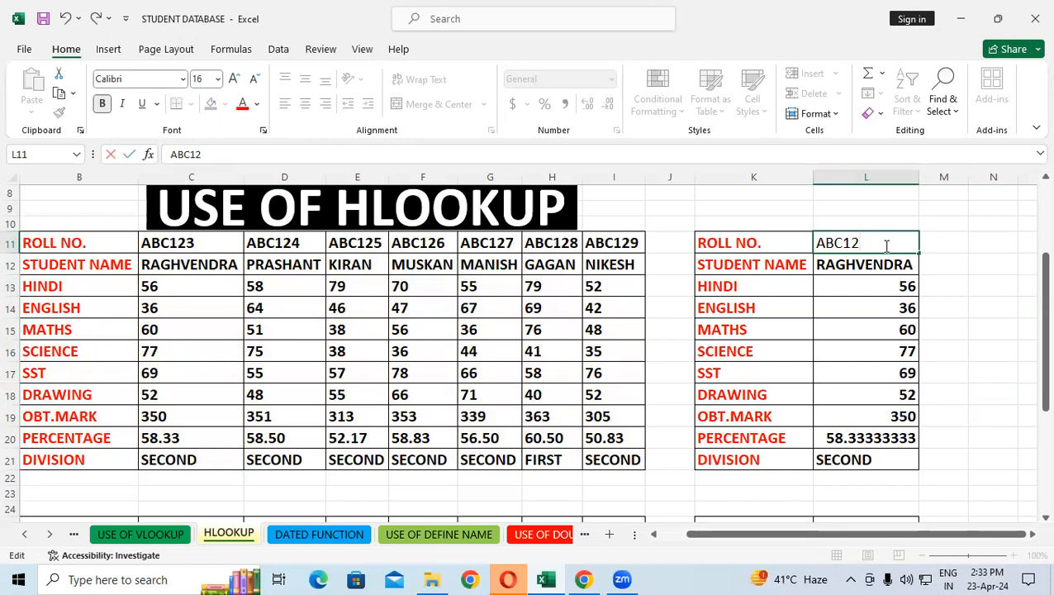
pyautogui.write('4')
pyautogui.click(668, 343)
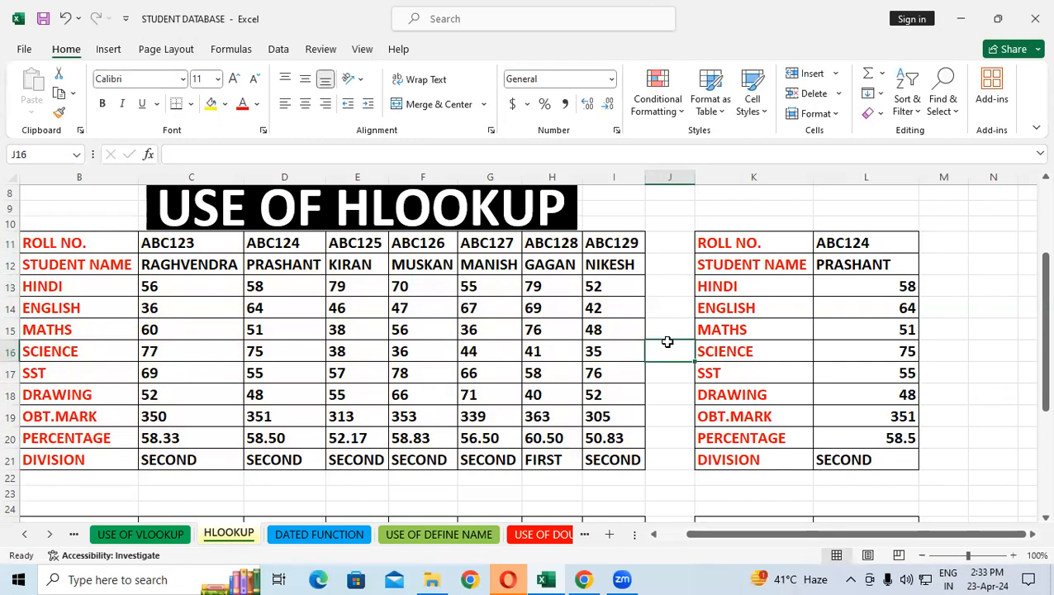
# Compare the lookup results with the ABC124 column's name, marks, percentage and division in D12:D21
pyautogui.click(274, 267)
pyautogui.moveTo(272, 292); pyautogui.dragTo(282, 438)
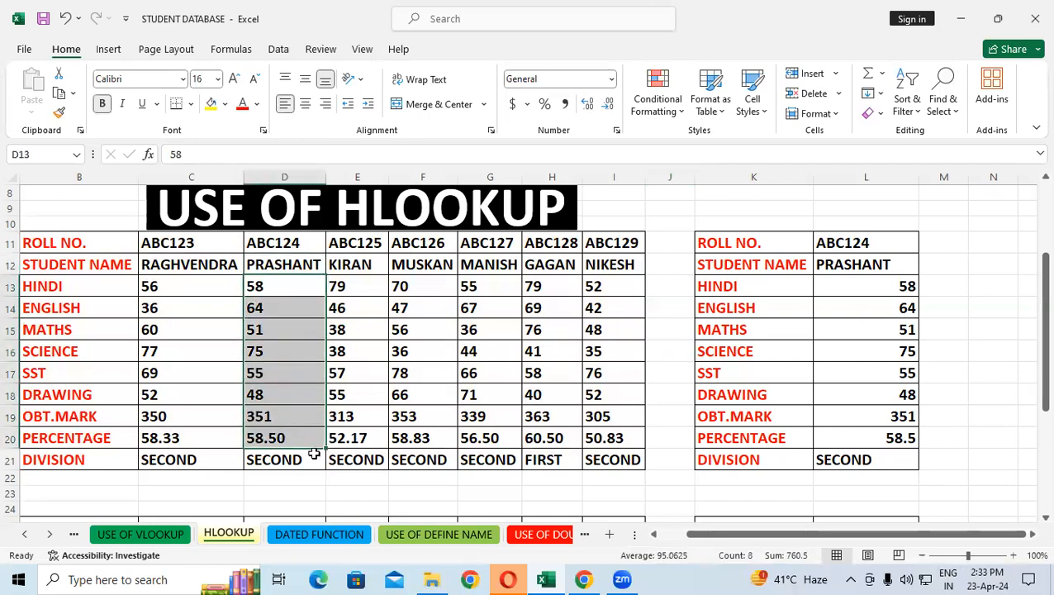
pyautogui.click(314, 460)
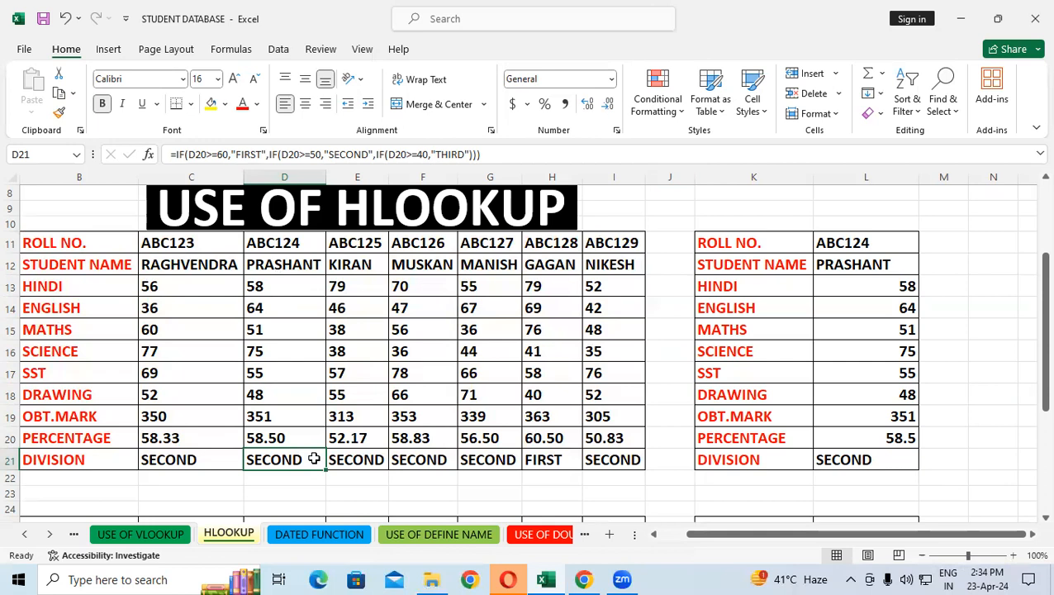
pyautogui.click(991, 349)
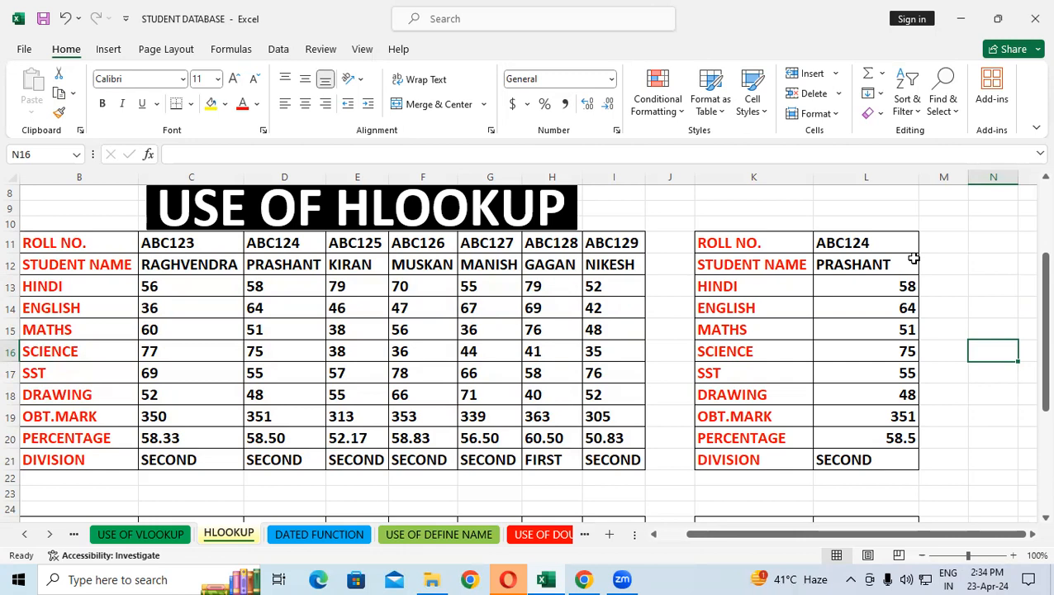
# Examine the USE OF VLOOKUP sheet's headings across row 11 and the vertical lookup table in columns N and O
pyautogui.click(171, 536)
pyautogui.moveTo(89, 344); pyautogui.dragTo(869, 382)
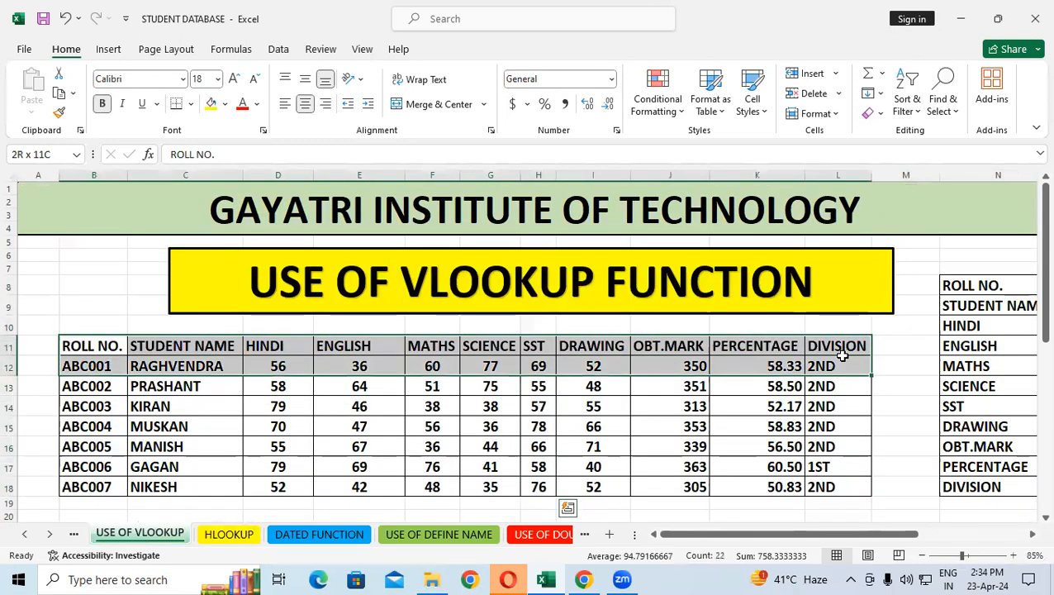
pyautogui.click(795, 469)
pyautogui.moveTo(995, 286); pyautogui.dragTo(998, 466)
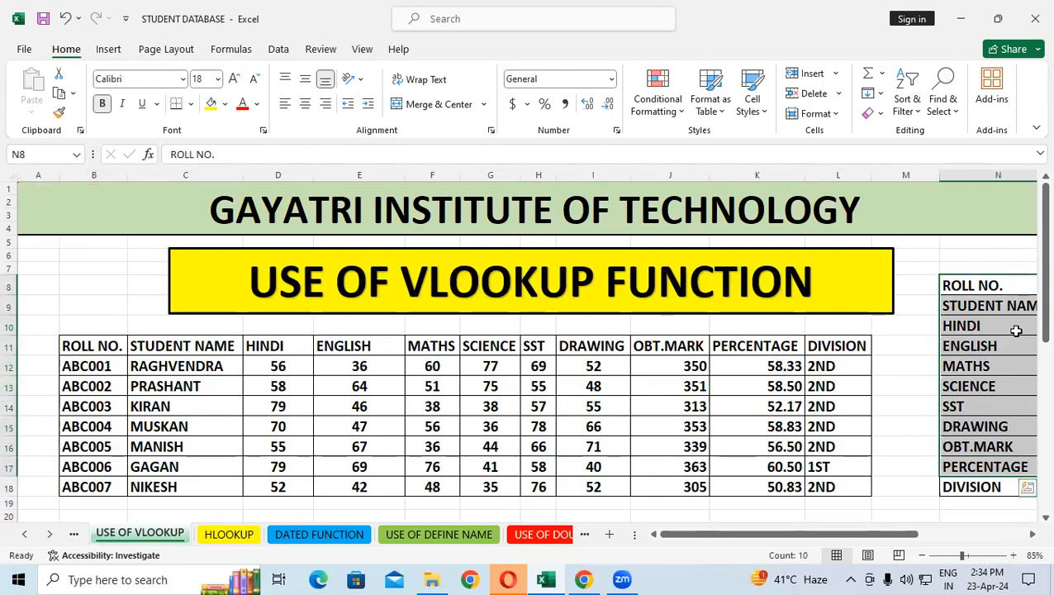
pyautogui.click(1032, 535)
pyautogui.click(1032, 534)
pyautogui.click(1032, 535)
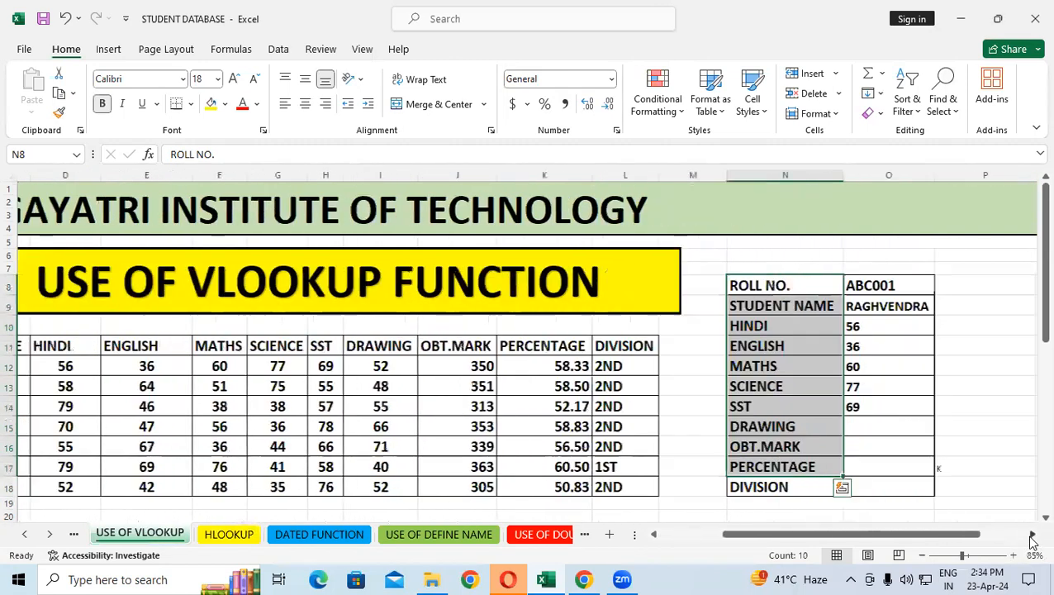
# Return to the HLOOKUP sheet and examine the field labels down columns B and K and the lookup roll number in L11
pyautogui.click(238, 537)
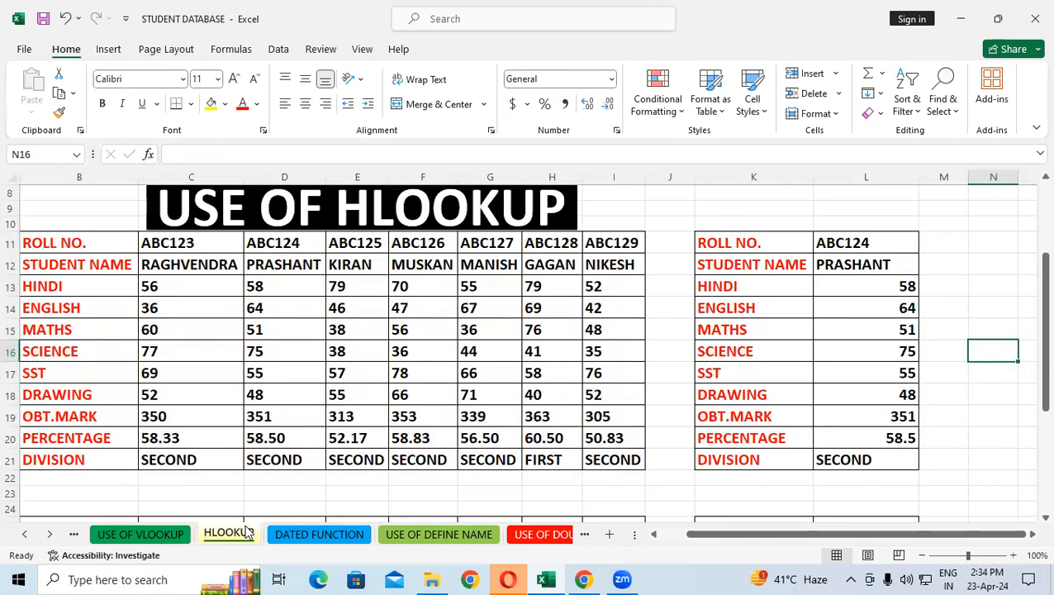
pyautogui.moveTo(101, 242); pyautogui.dragTo(113, 411)
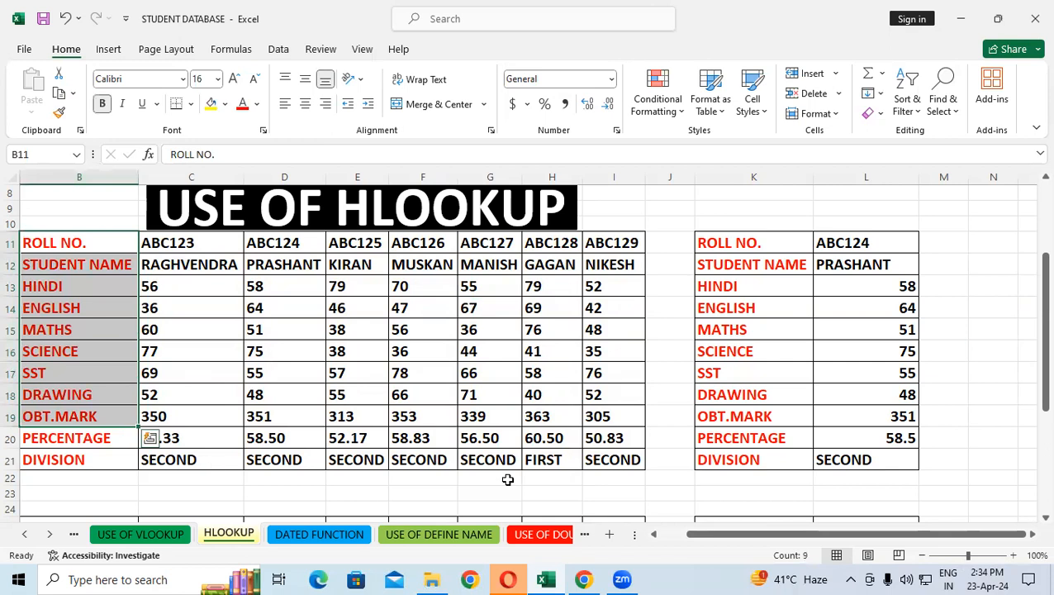
pyautogui.moveTo(705, 242)
pyautogui.mouseDown()
pyautogui.moveTo(717, 258)
pyautogui.moveTo(716, 412)
pyautogui.mouseUp()
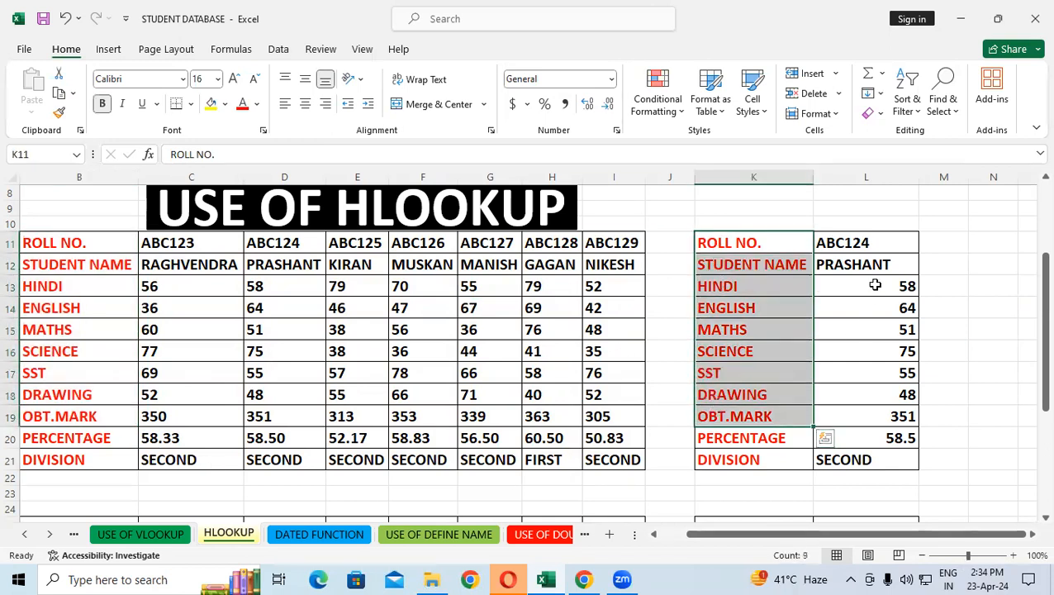
pyautogui.click(882, 243)
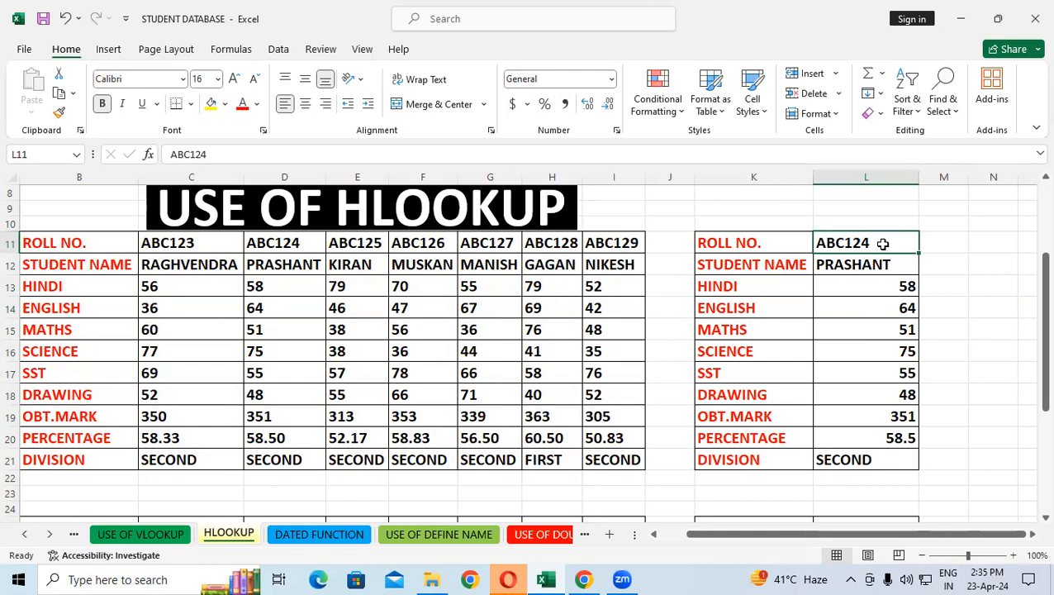
# Clear the employee lookup entries in L25:L34
pyautogui.scroll(-4, 906, 261)
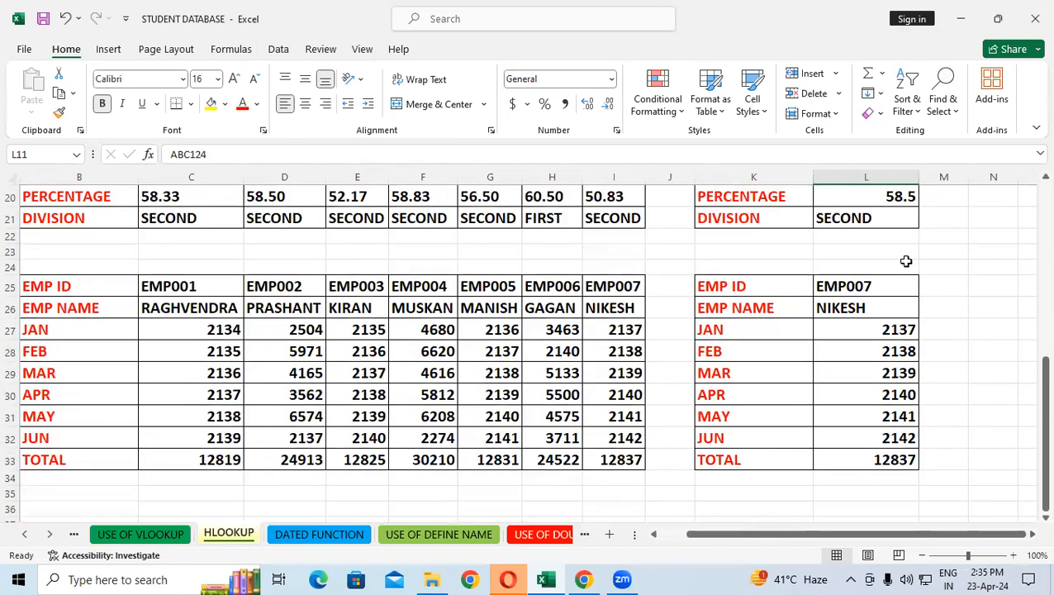
pyautogui.moveTo(863, 285); pyautogui.dragTo(885, 476)
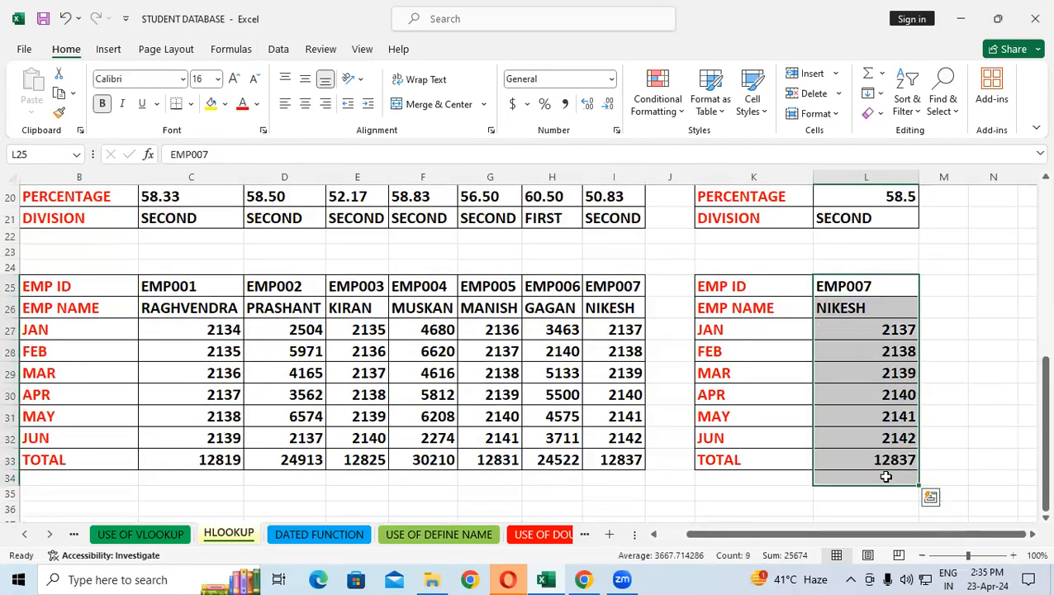
pyautogui.press('Delete')
pyautogui.scroll(5, 859, 411)
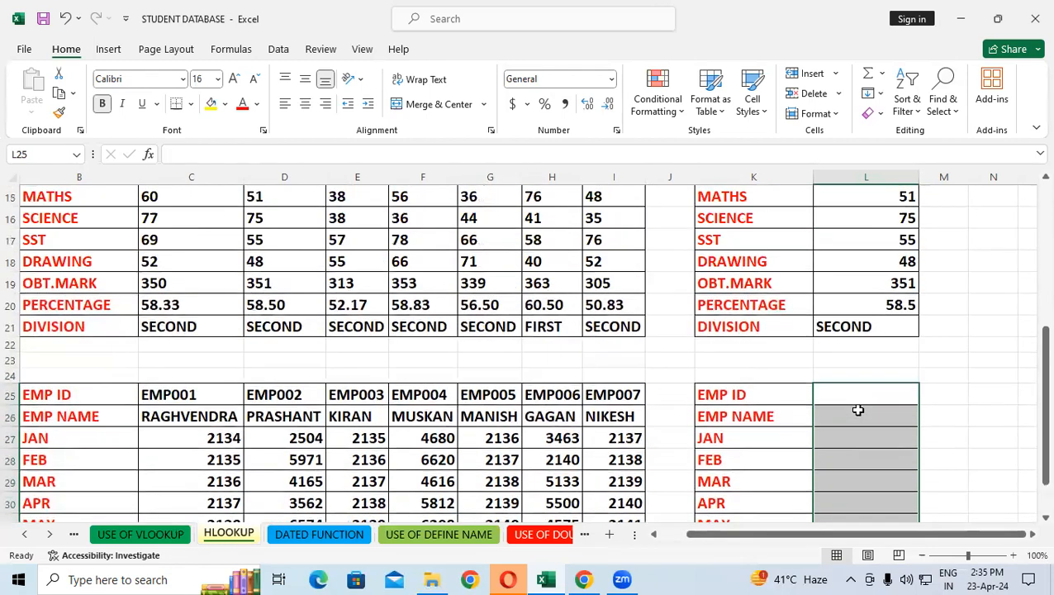
pyautogui.moveTo(860, 534); pyautogui.dragTo(841, 533)
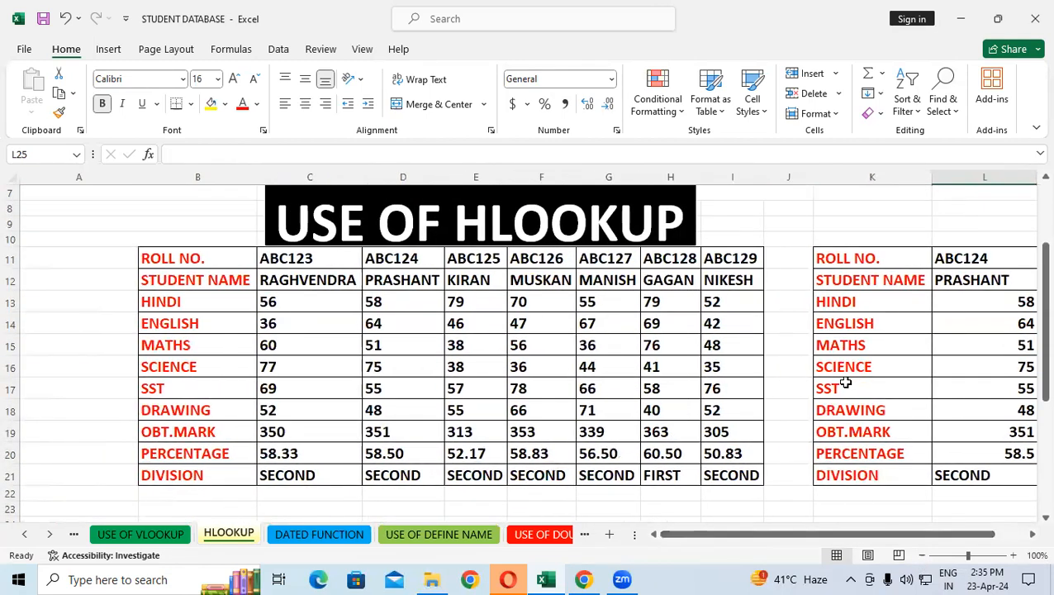
pyautogui.click(334, 308)
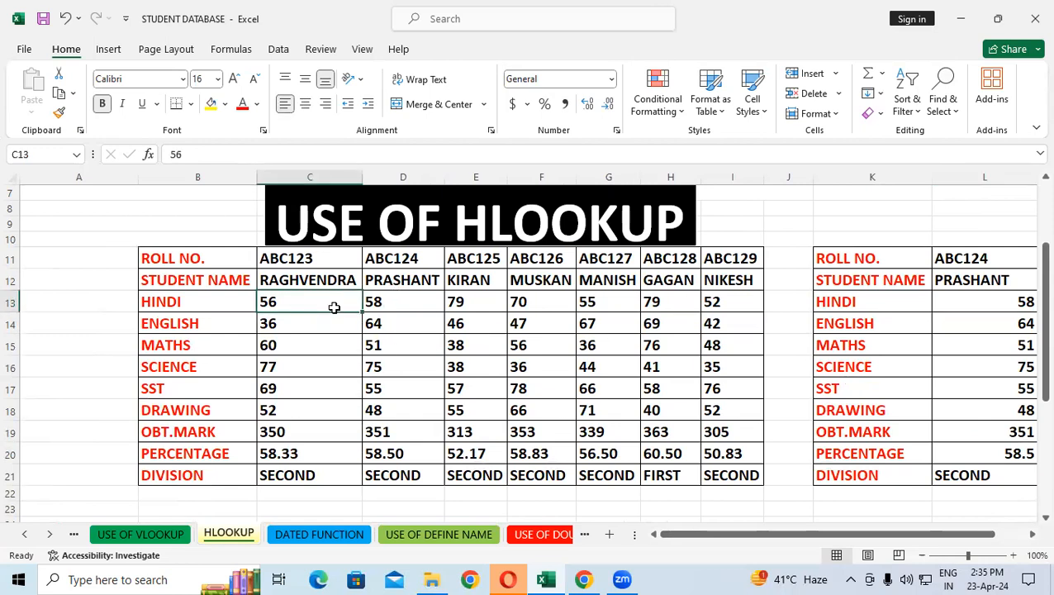
pyautogui.scroll(-4, 334, 308)
pyautogui.scroll(-1, 330, 423)
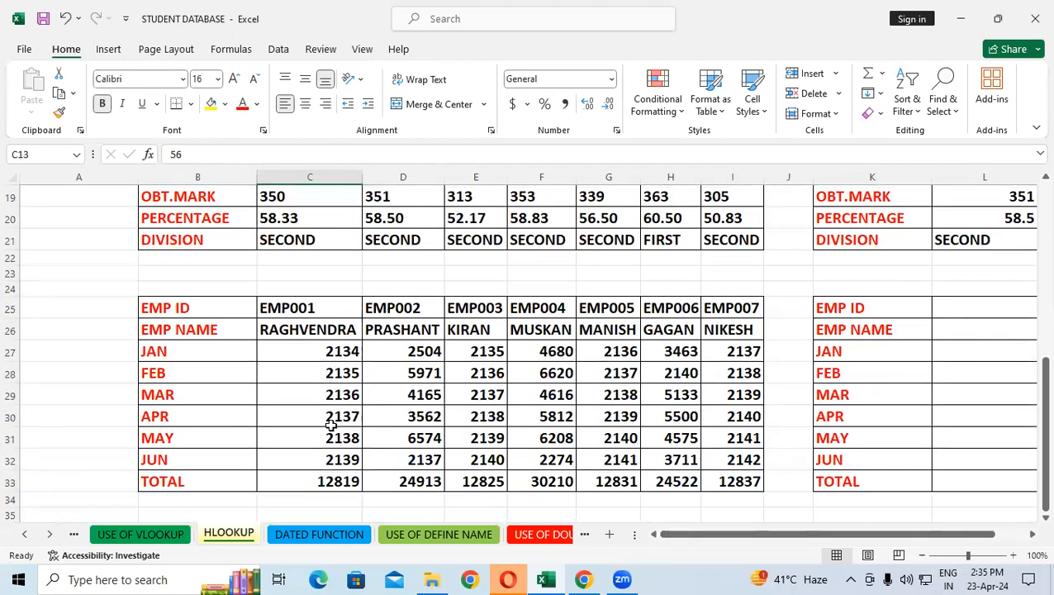
pyautogui.moveTo(676, 535); pyautogui.dragTo(729, 536)
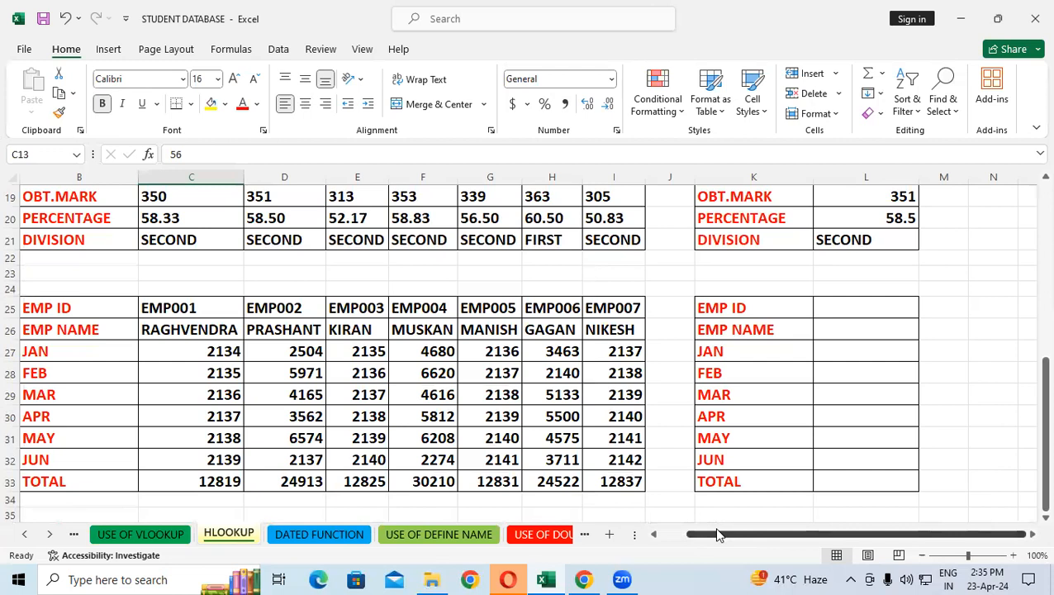
# Copy the employee ID EMP001 from C25 into the lookup table's EMP ID cell L25
pyautogui.click(881, 306)
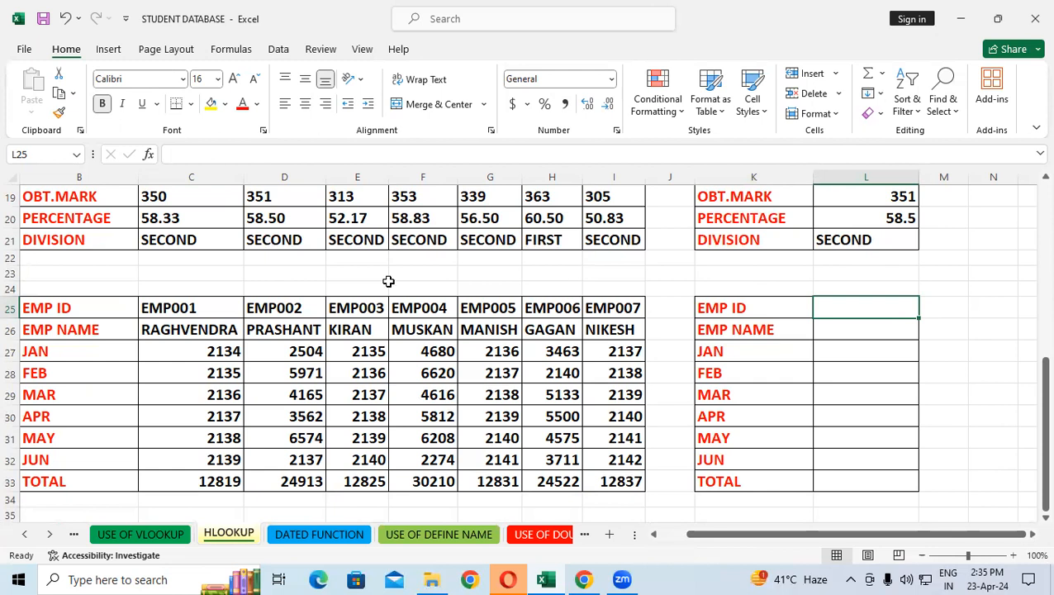
pyautogui.click(196, 308)
pyautogui.rightClick(195, 308)
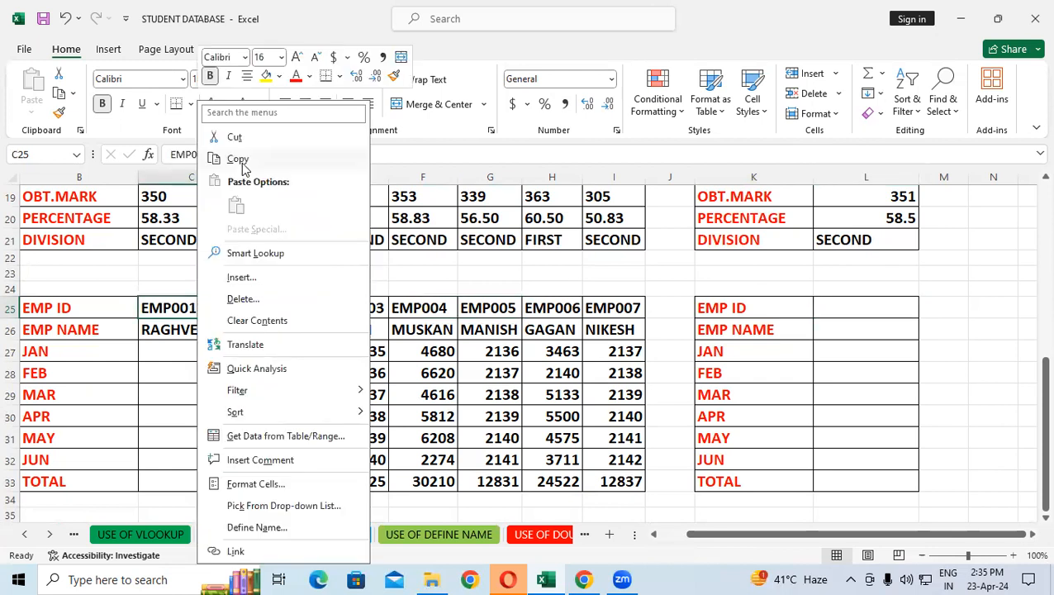
pyautogui.click(235, 155)
pyautogui.click(845, 312)
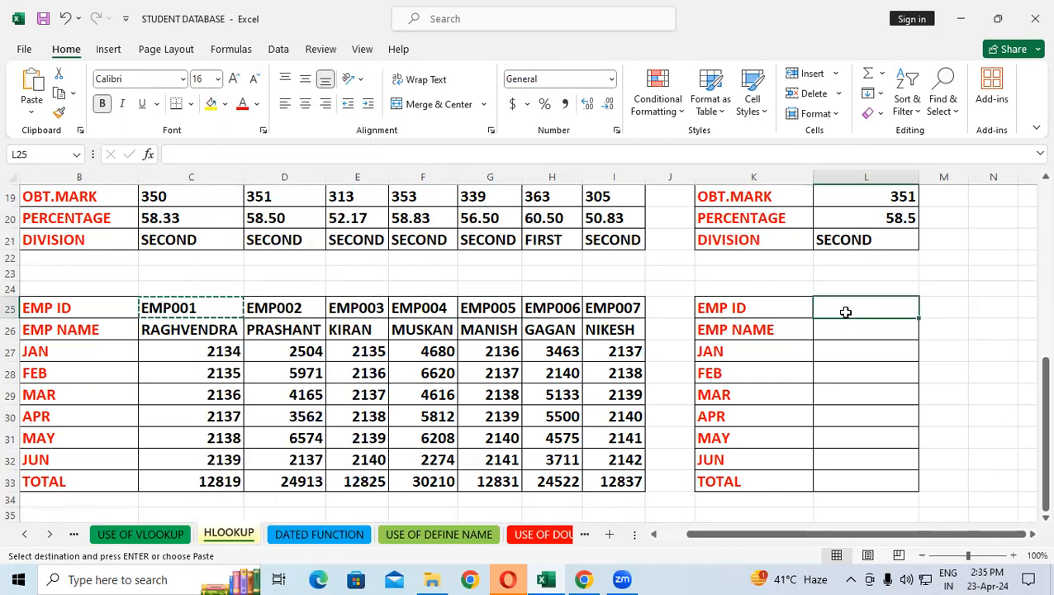
pyautogui.hotkey('ctrl', 'v')
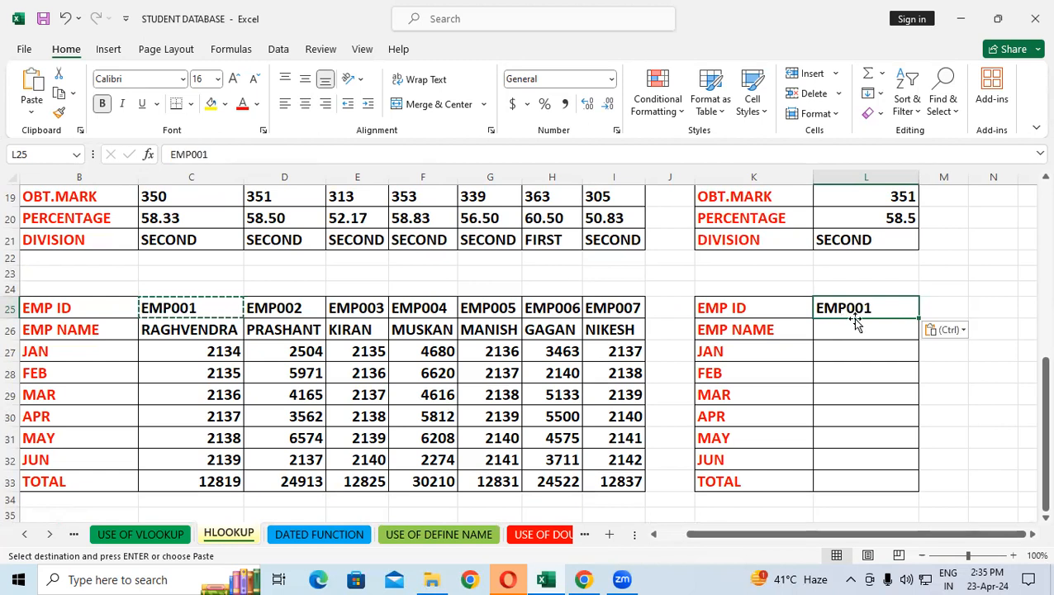
# Enter the formula =HLOOKUP(L25,B25:I33,2,0) in the EMP NAME cell L26
pyautogui.click(860, 334)
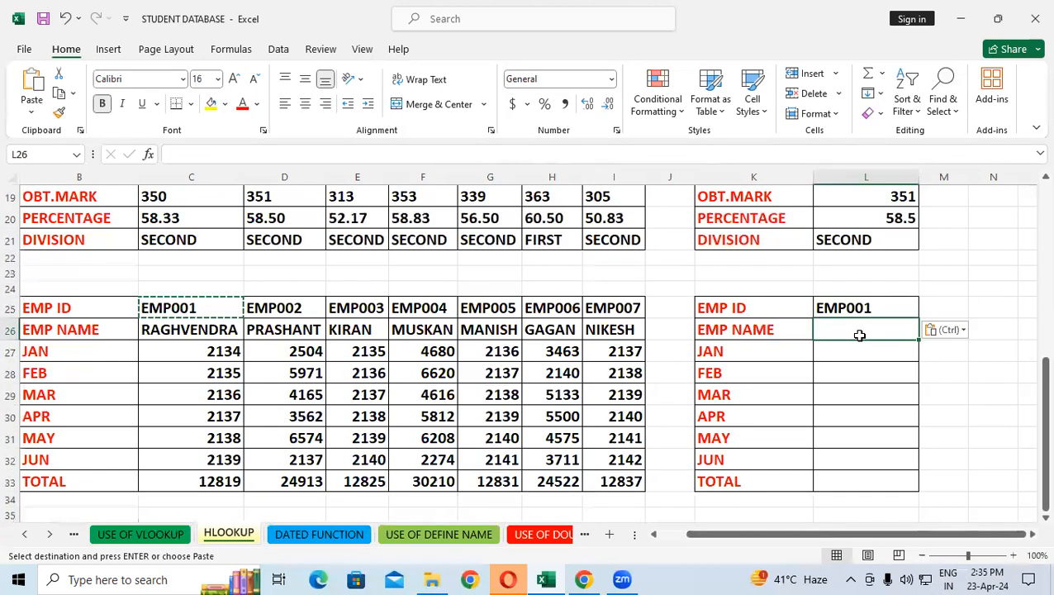
pyautogui.write('=hl')
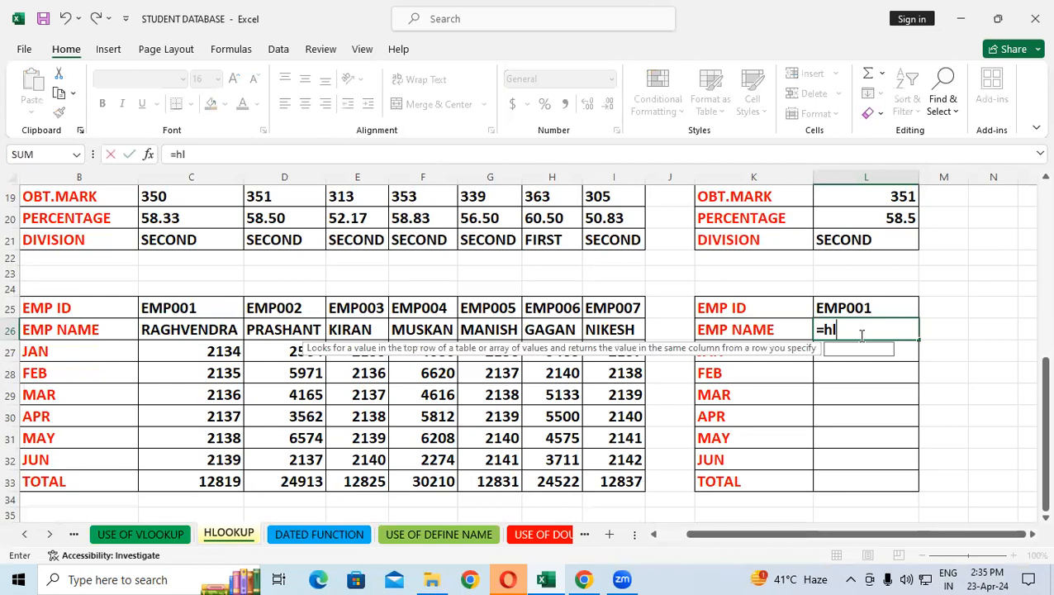
pyautogui.press('Tab')
pyautogui.click(872, 306)
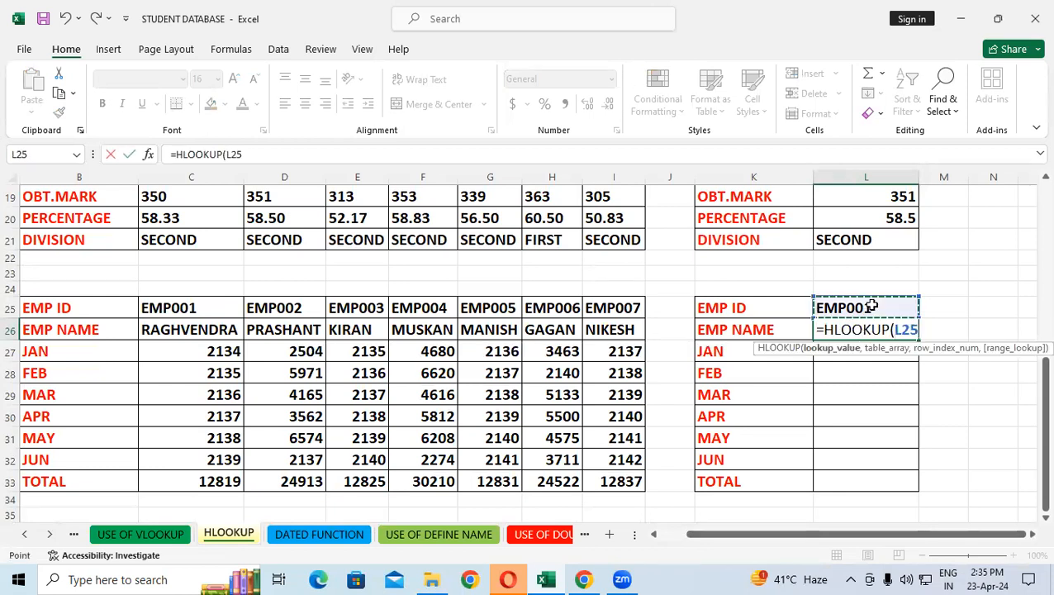
pyautogui.write(',')
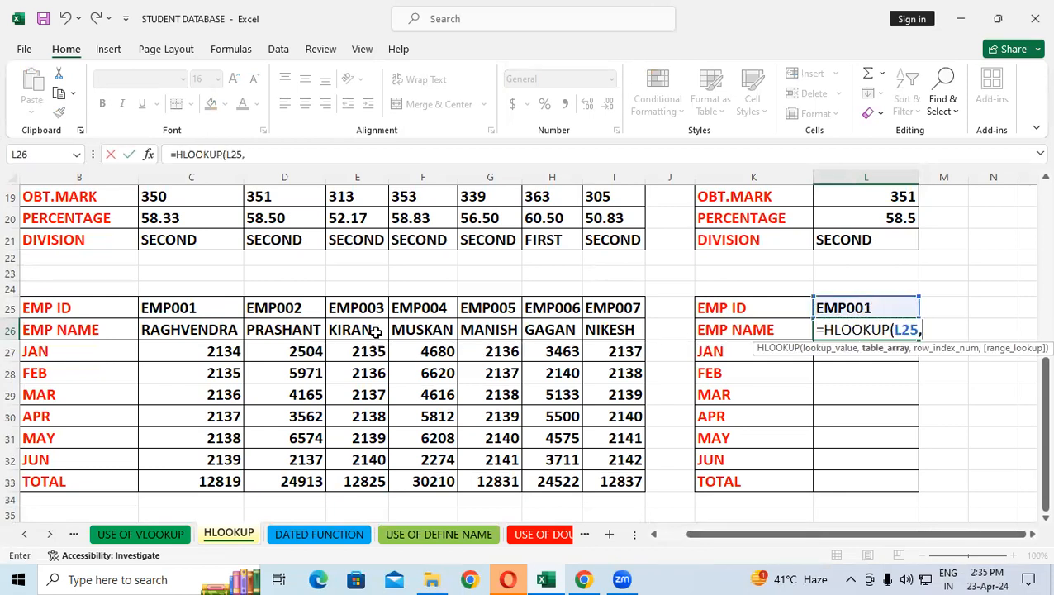
pyautogui.moveTo(89, 309); pyautogui.dragTo(628, 501)
pyautogui.write(',')
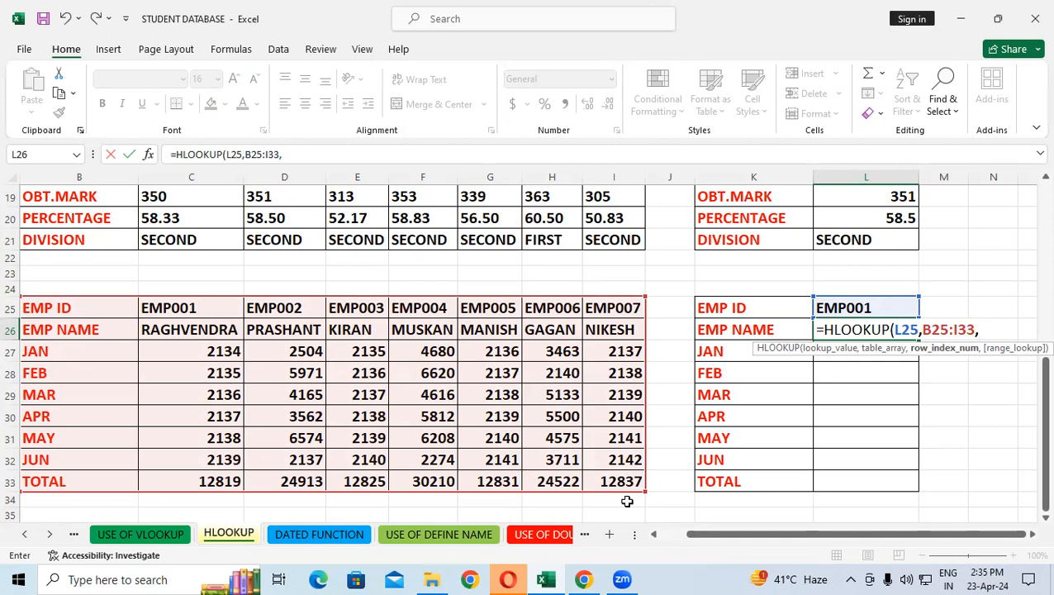
pyautogui.write('2,0')
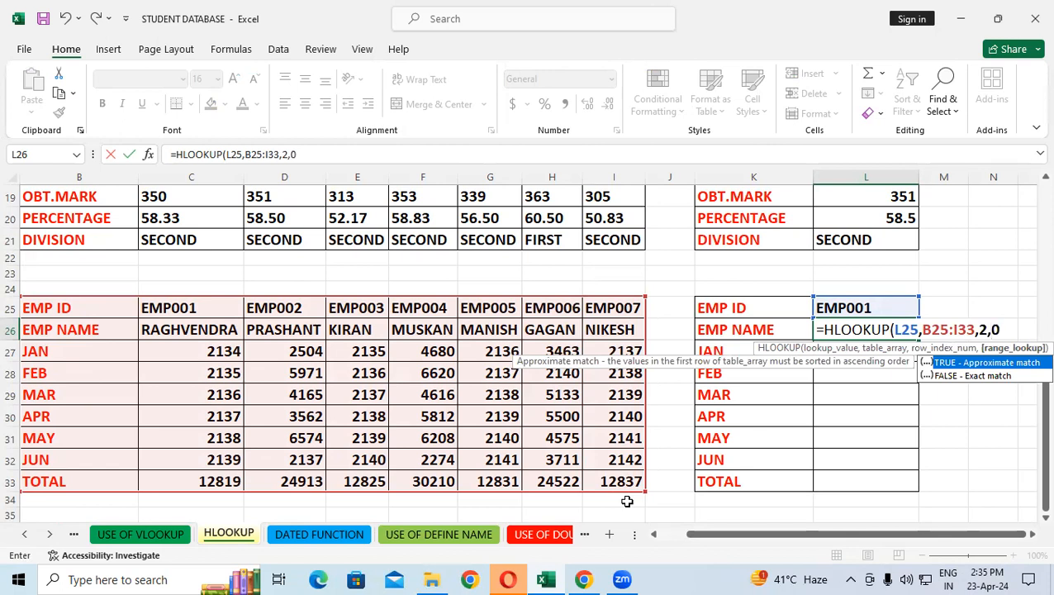
pyautogui.write(')')
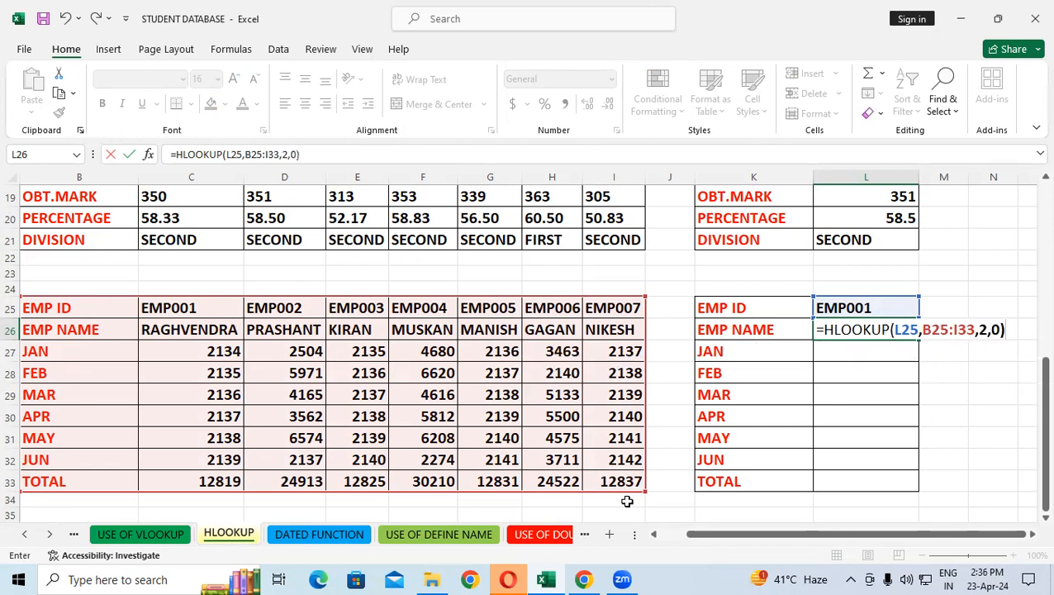
pyautogui.press('Return')
# Fill the HLOOKUP formula from L26 down to the TOTAL row in L33
pyautogui.click(907, 325)
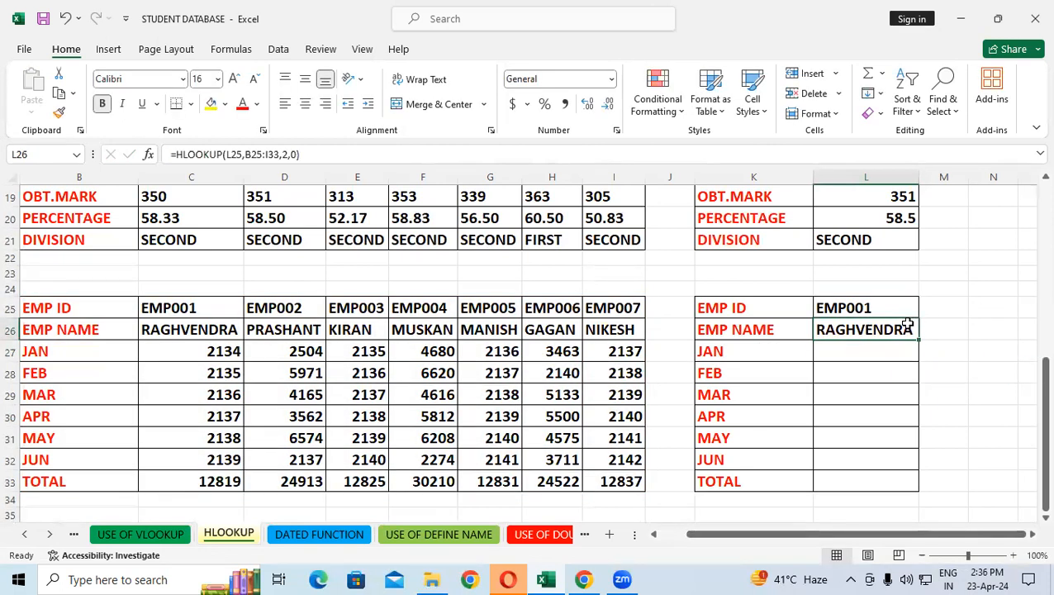
pyautogui.doubleClick(918, 340)
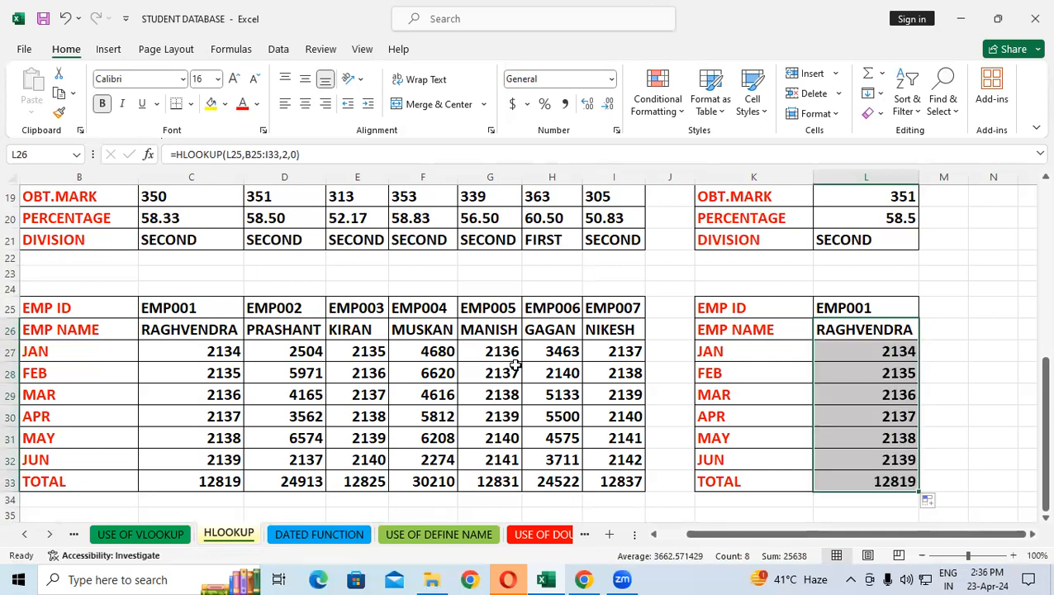
# Compare the employee lookup table with the source employee table and look back at the student table above
pyautogui.click(443, 357)
pyautogui.click(730, 387)
pyautogui.click(444, 370)
pyautogui.click(782, 398)
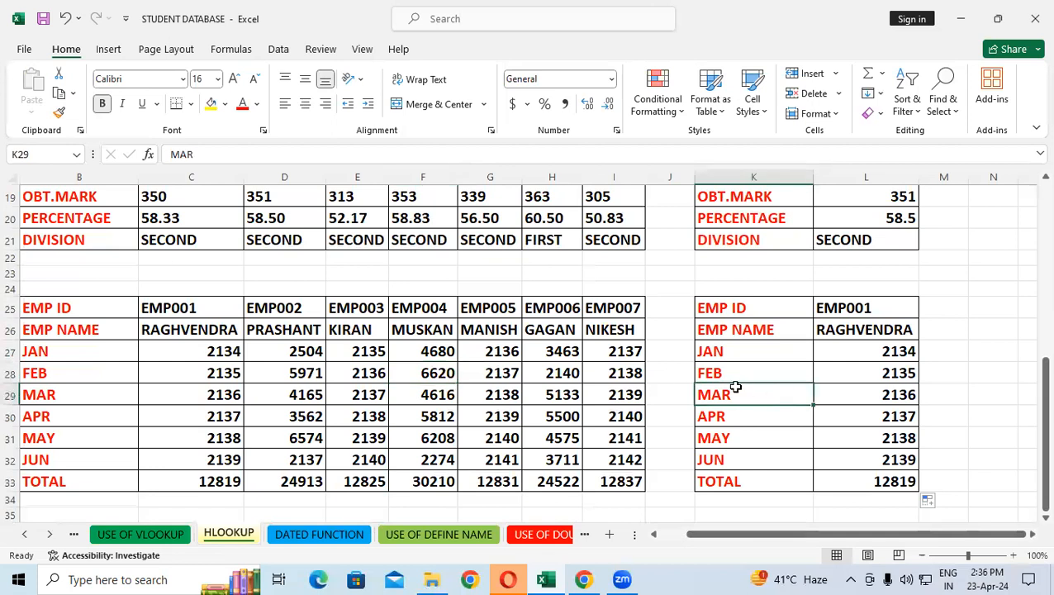
pyautogui.click(420, 337)
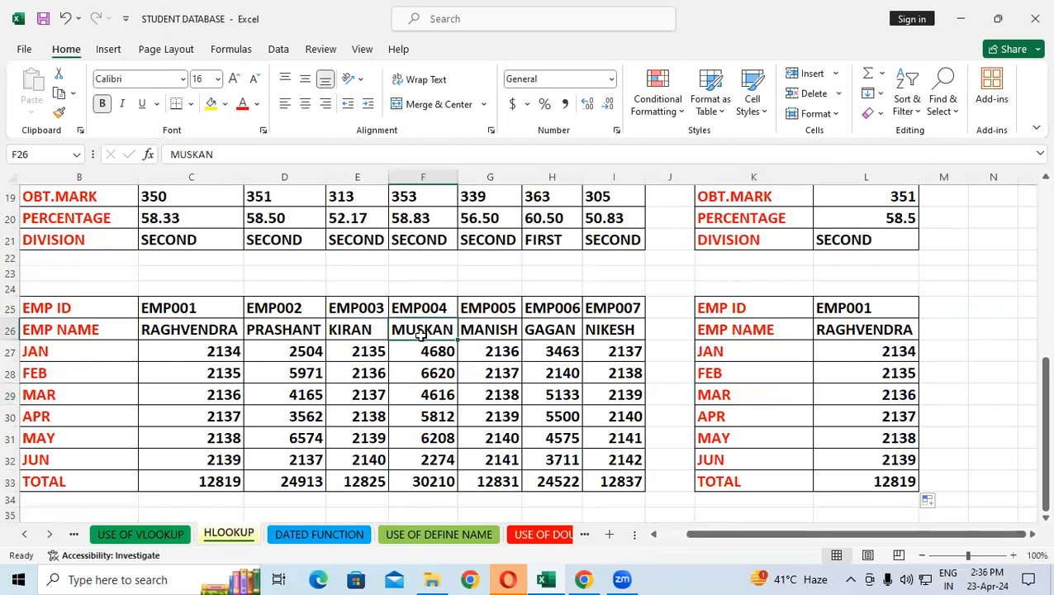
pyautogui.scroll(2, 442, 221)
pyautogui.click(444, 239)
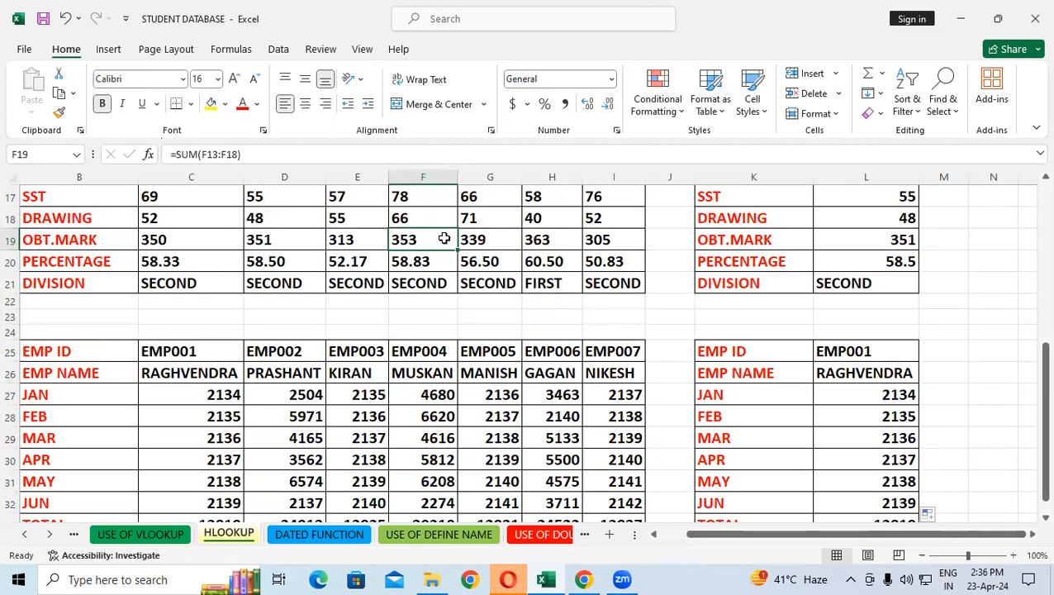